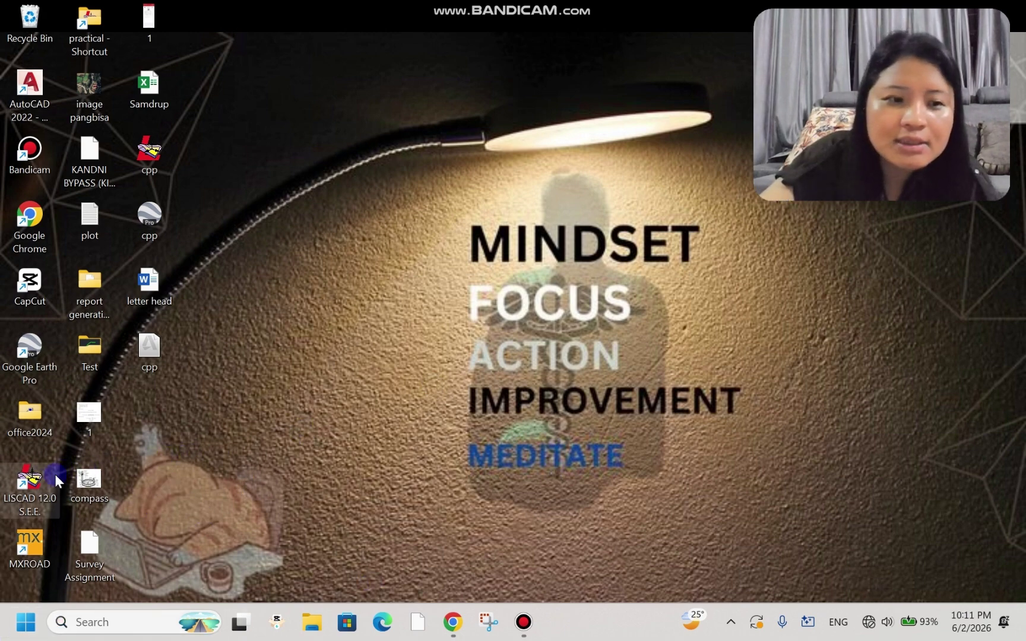
Step: Launch LISCAD and start creating a new file
double_click(32, 481)
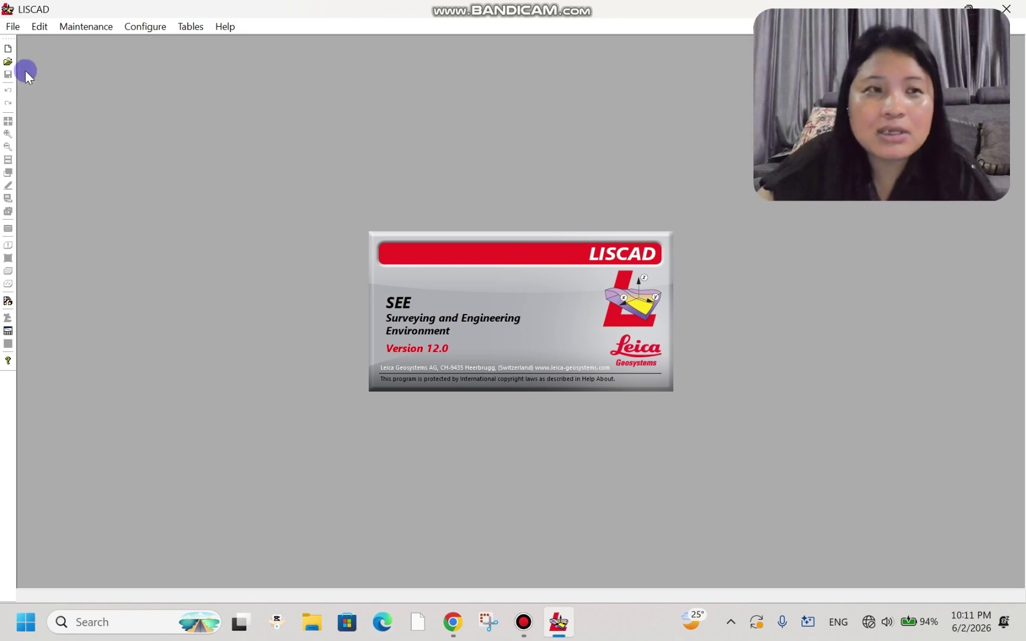
left_click(11, 27)
mouse_move(34, 35)
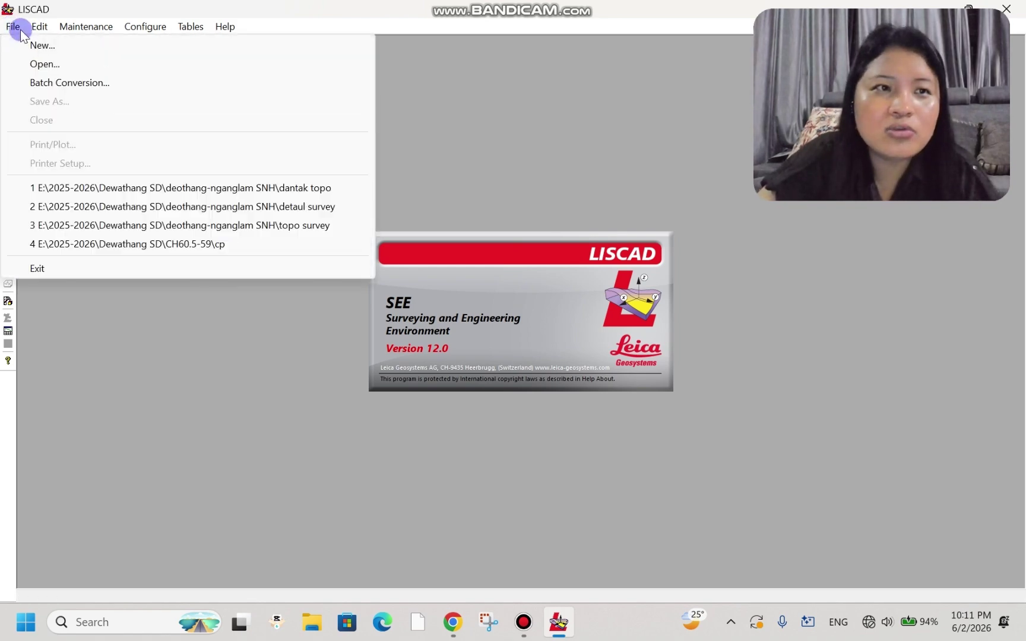
left_click(23, 44)
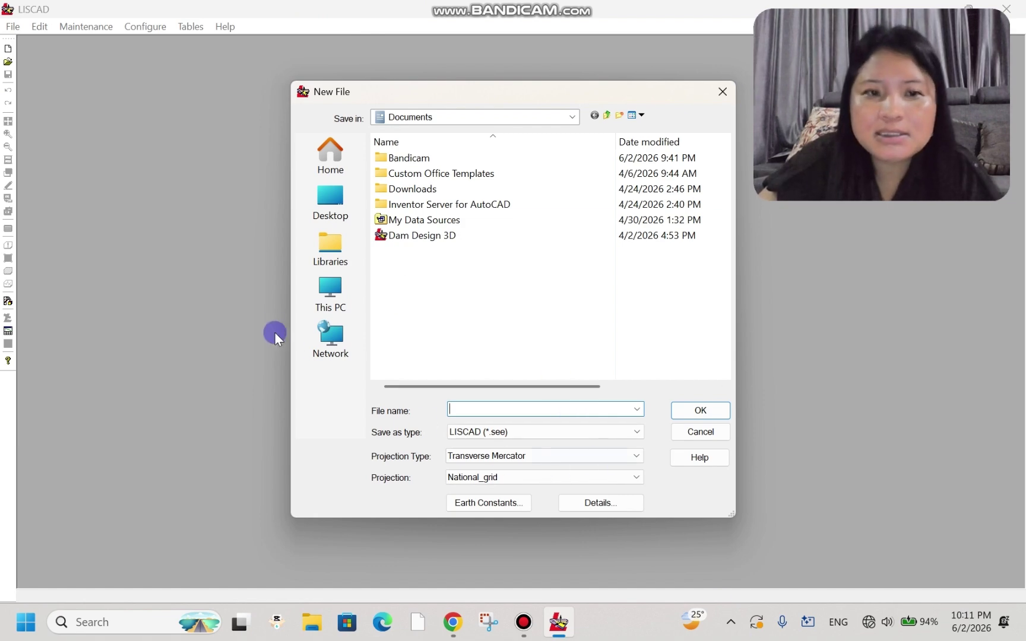
Step: Set the new file's location to the deothang-nganglam SNH folder in E:\2025-2026\Dewathang SD
left_click(341, 304)
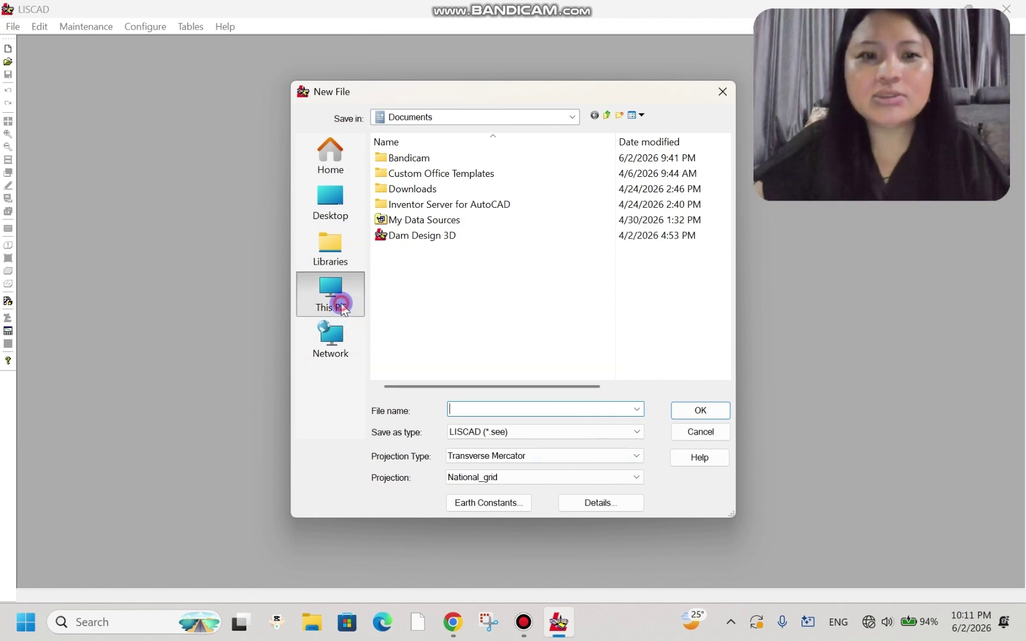
double_click(486, 257)
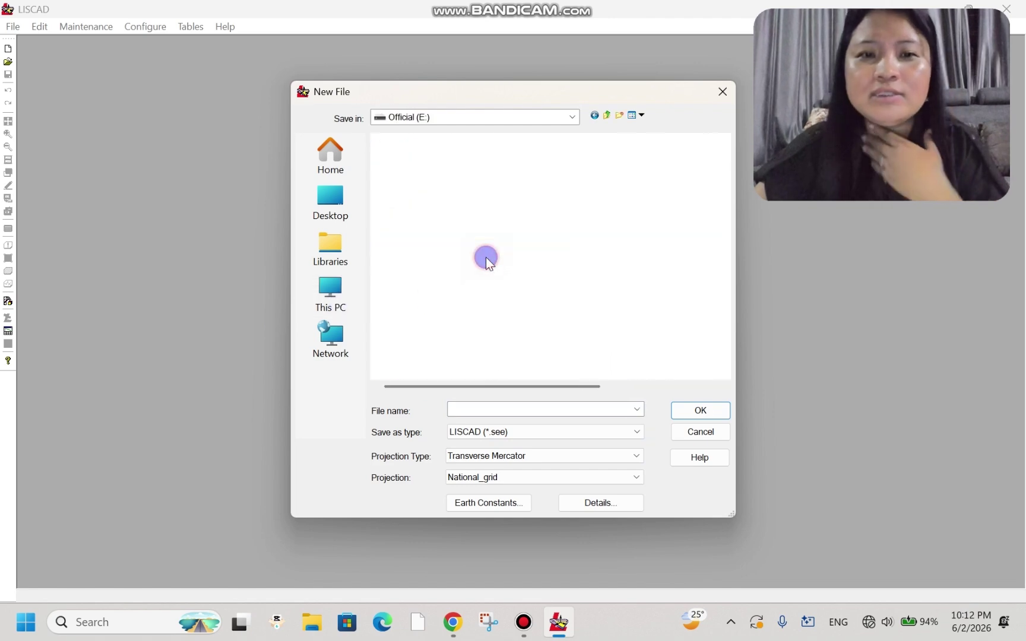
double_click(439, 216)
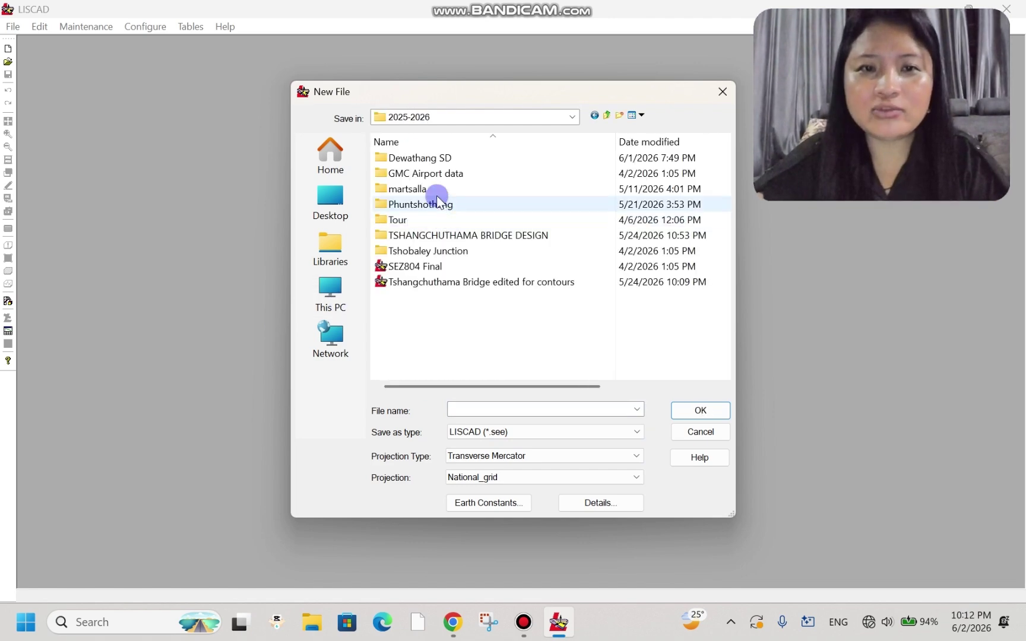
double_click(435, 159)
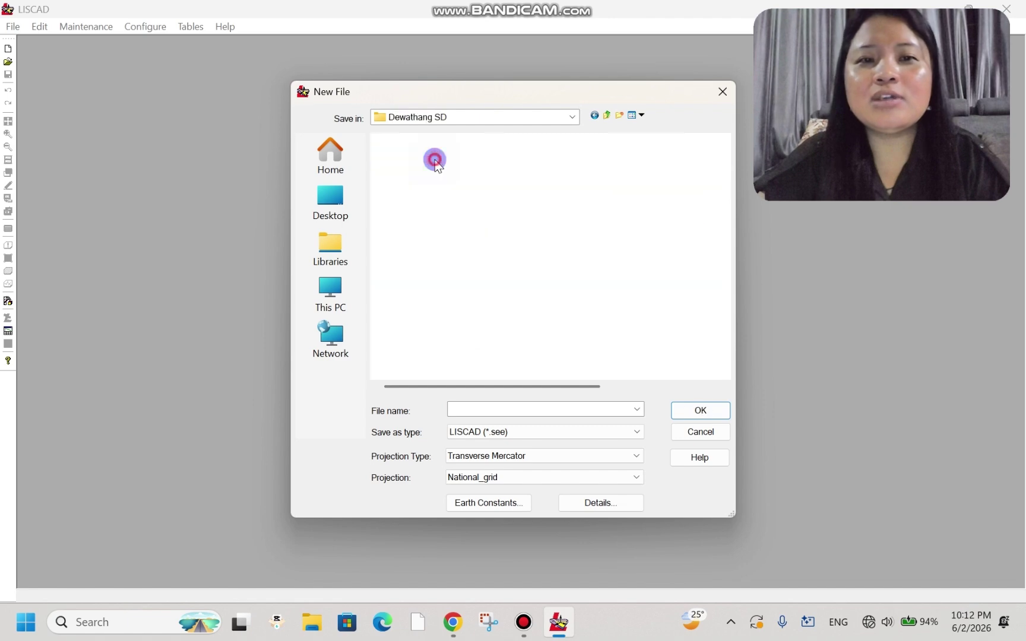
double_click(433, 176)
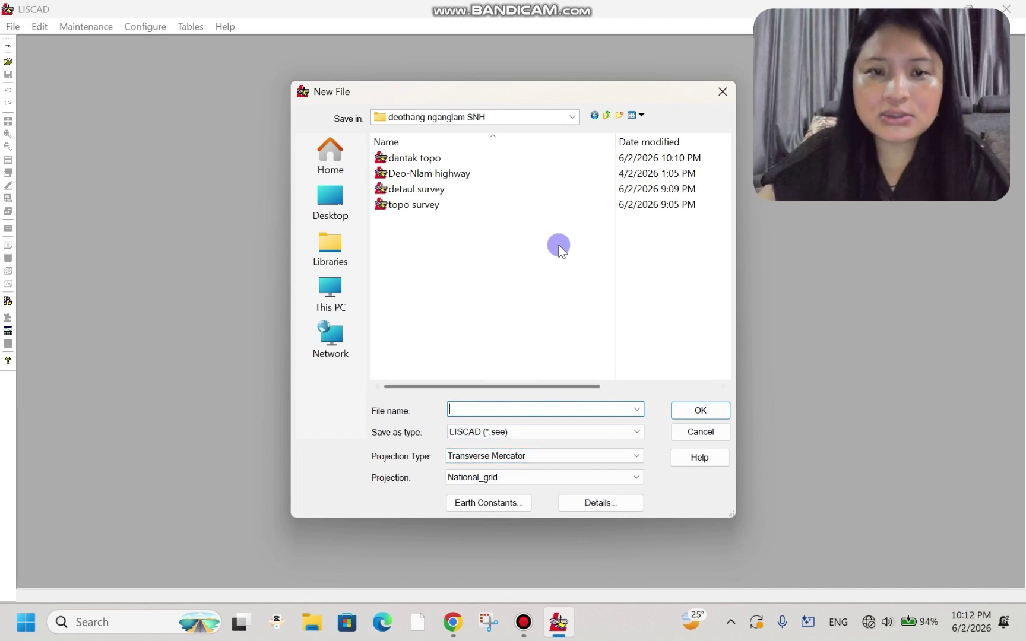
Step: Create the file as dantak topo with the Transverse Mercator National_grid projection, replacing the existing file of that name
left_click(427, 159)
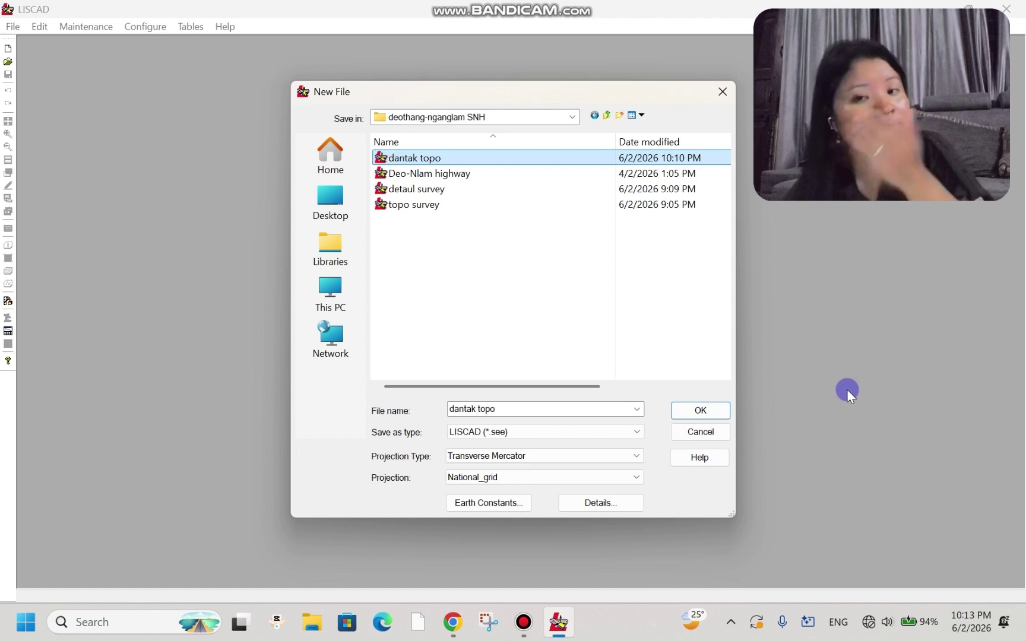
left_click(566, 478)
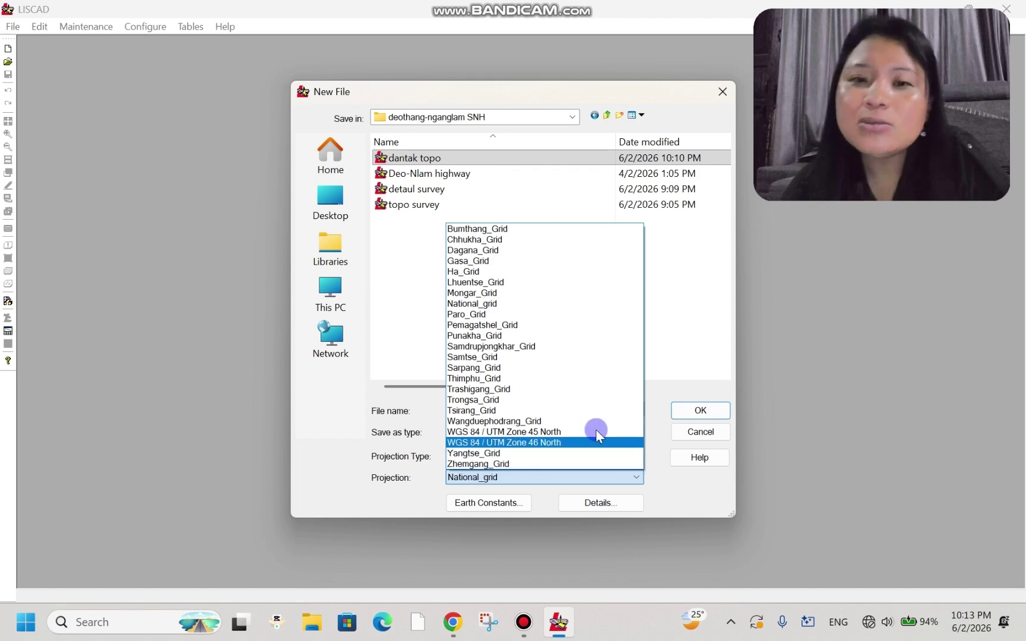
left_click(705, 311)
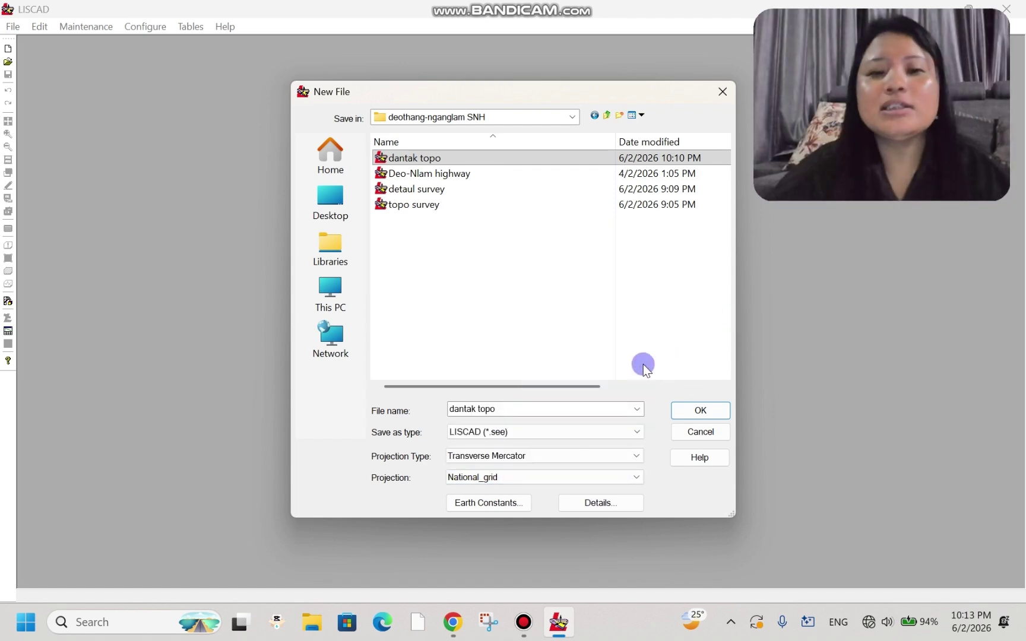
left_click(597, 475)
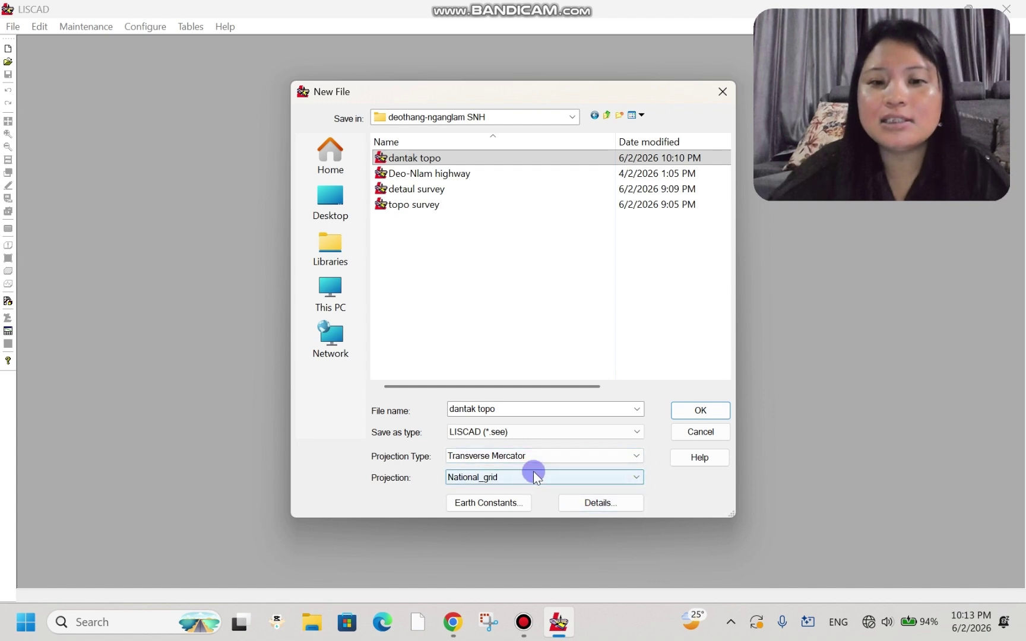
left_click(697, 411)
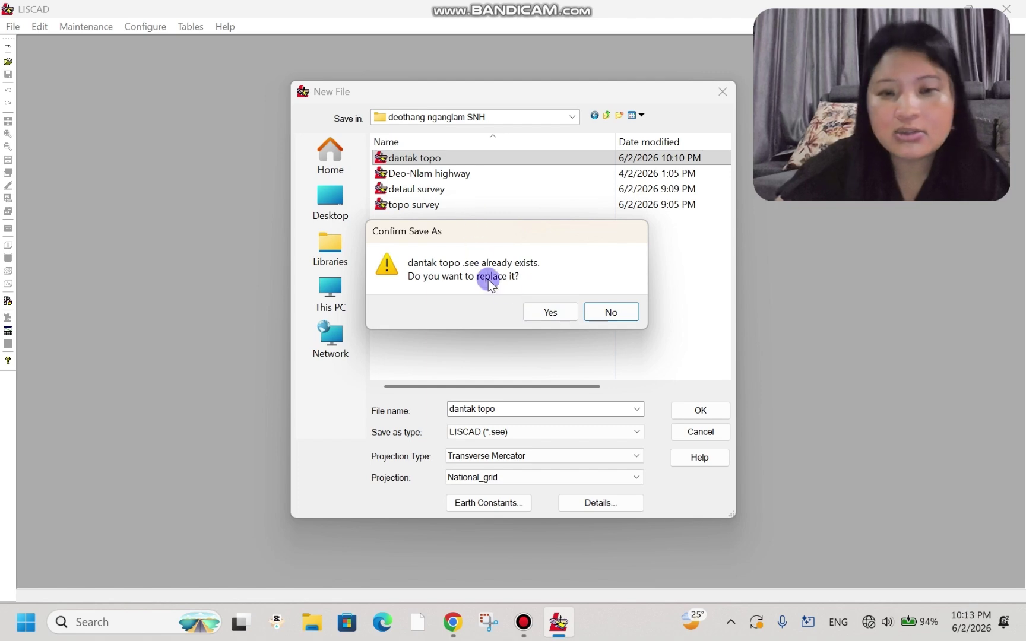
left_click(552, 313)
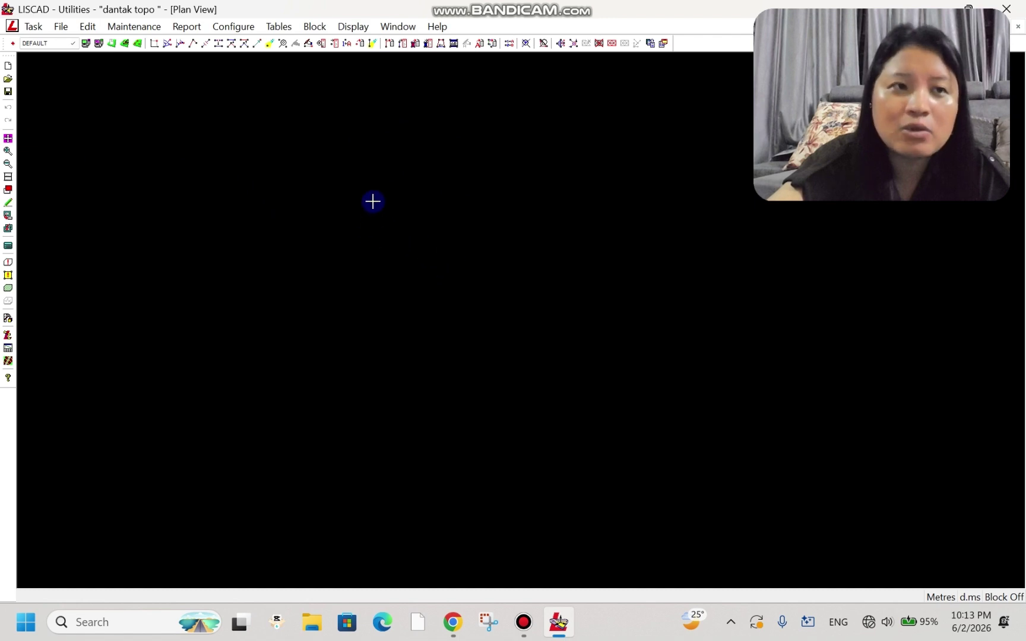
Step: Switch to the Data Conversions task and start a User Definable data import
left_click(32, 28)
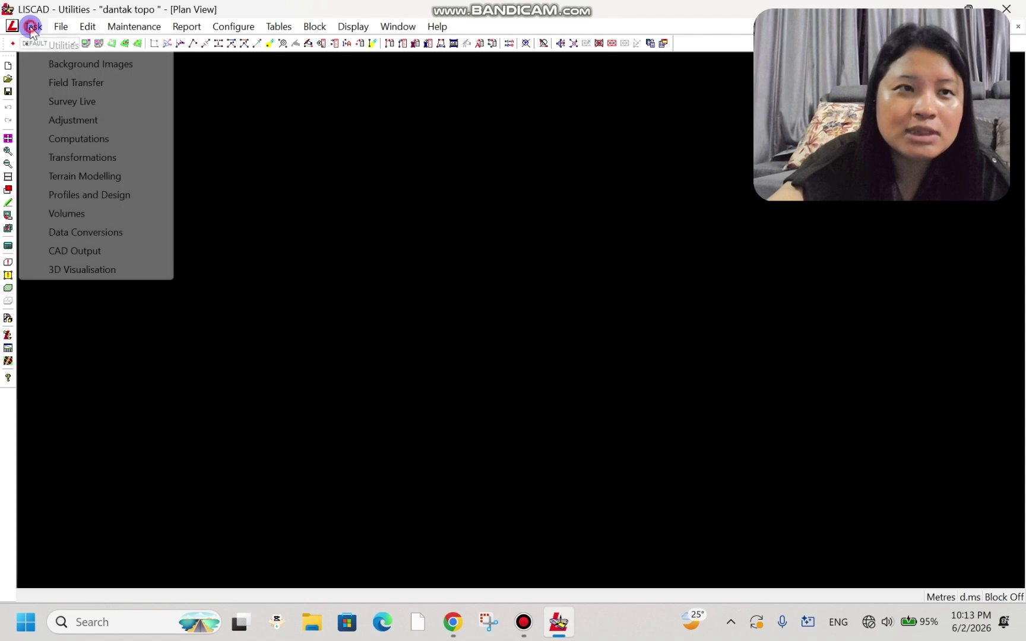
left_click(85, 232)
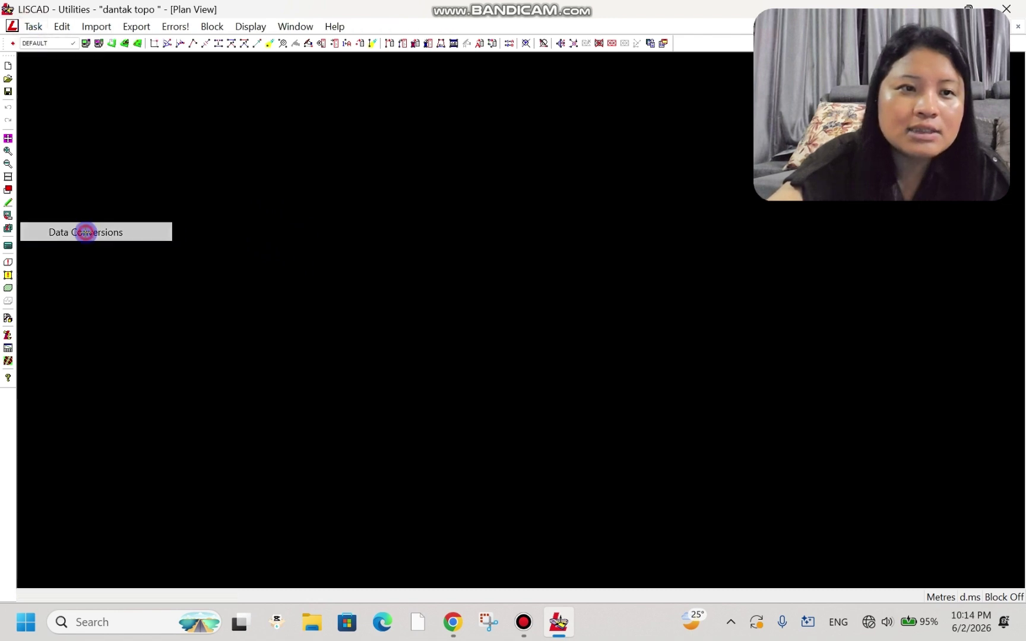
left_click(92, 28)
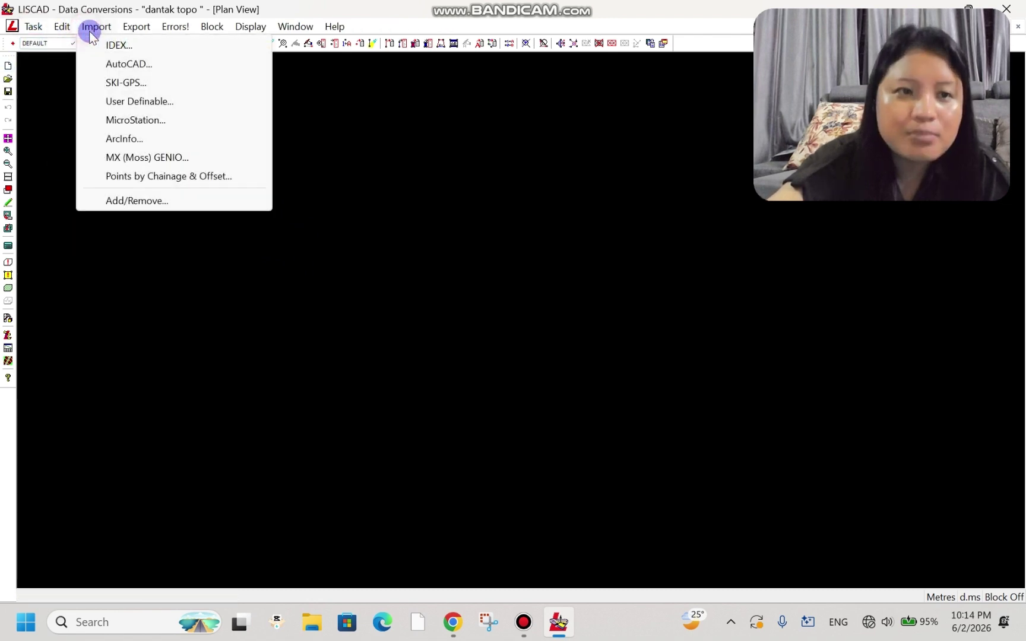
left_click(109, 102)
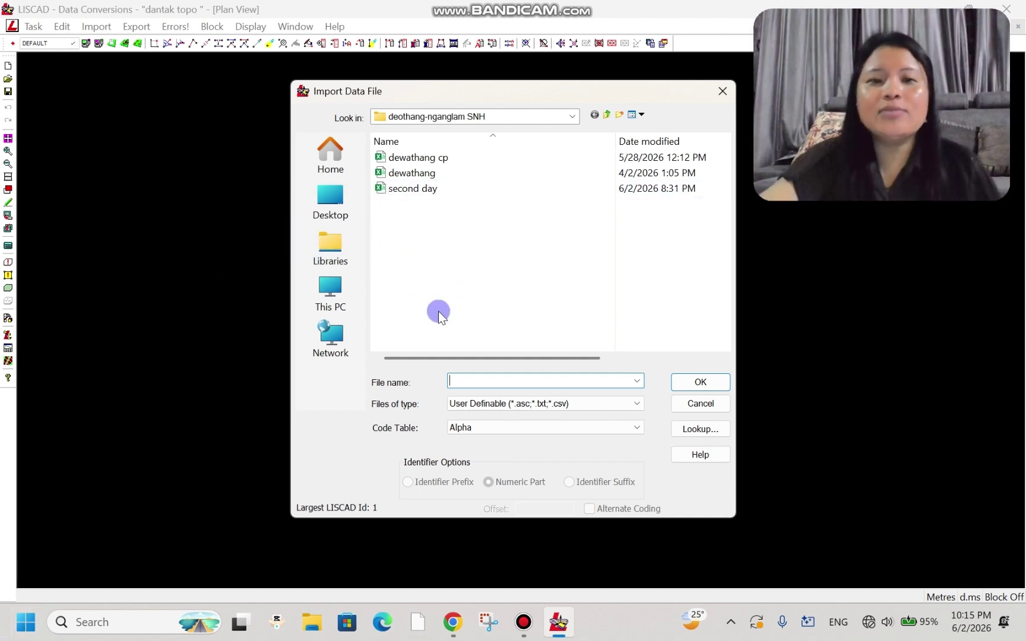
Step: Import the second day data file with the DoR Numeric code table, keeping import set 1's comma-separated free format
left_click(403, 189)
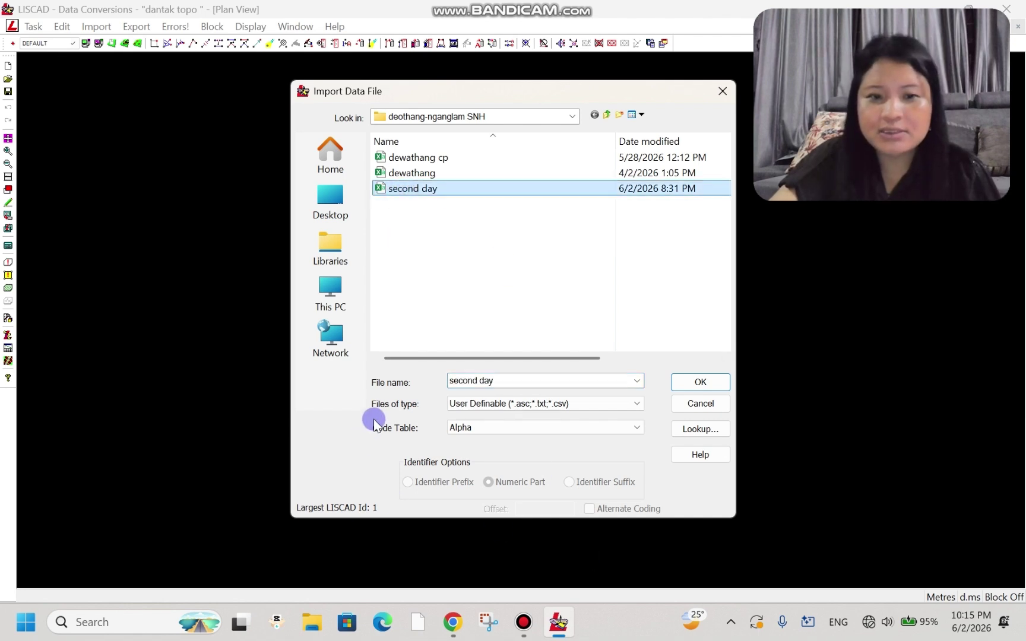
left_click(636, 426)
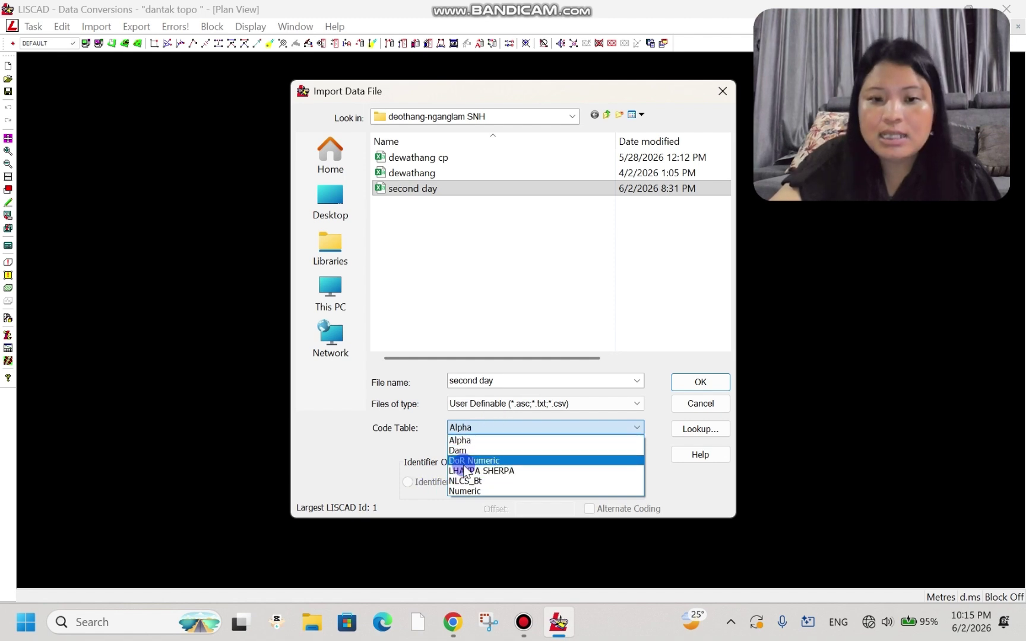
left_click(465, 461)
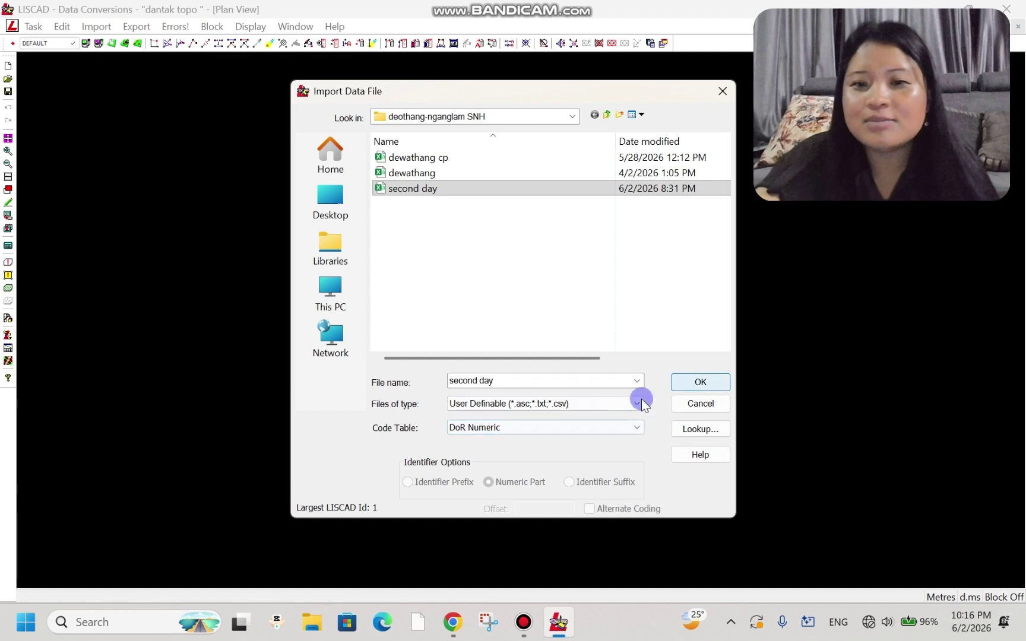
left_click(704, 386)
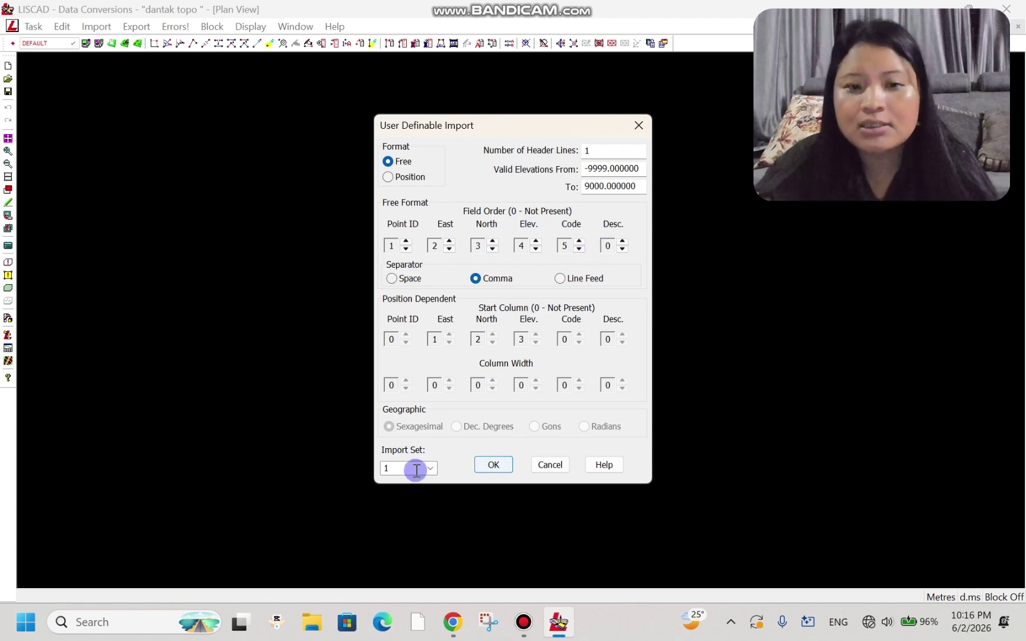
left_click(489, 465)
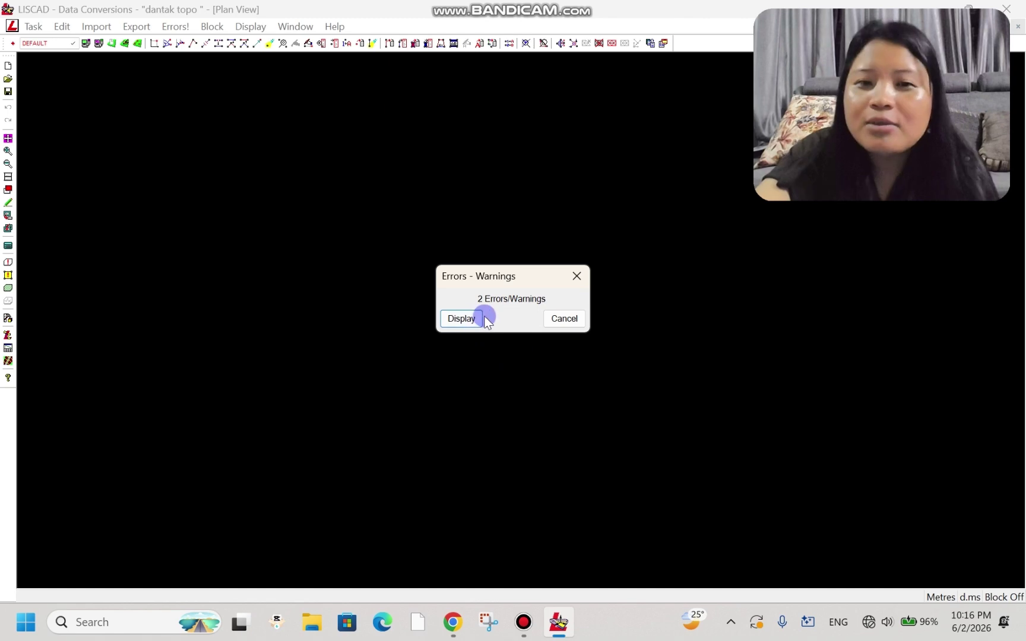
Step: Review the data import errors and warnings report and close it
left_click(462, 319)
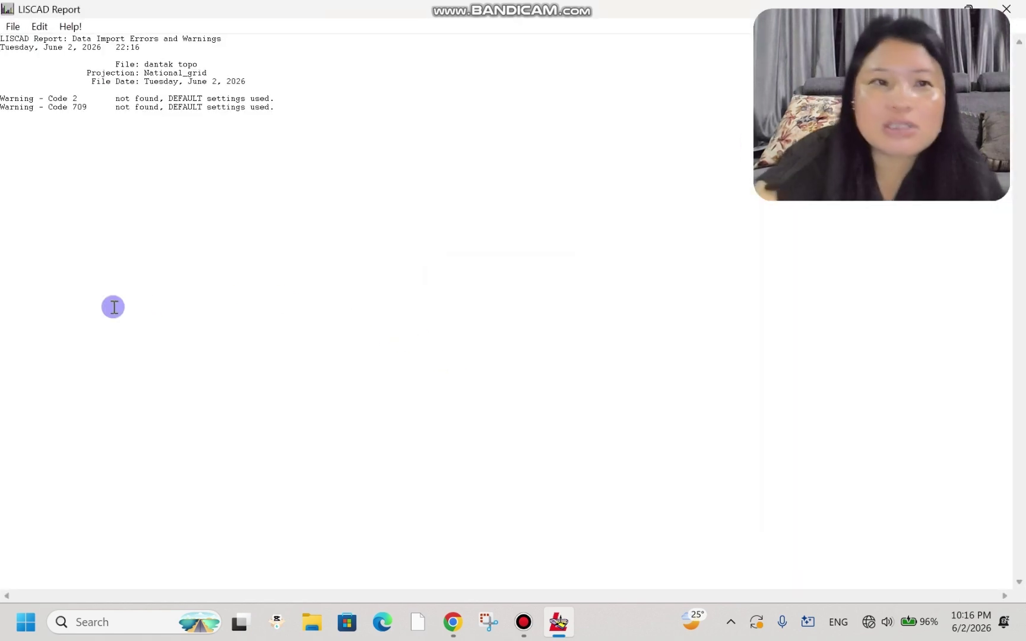
left_click_drag(67, 99, 103, 112)
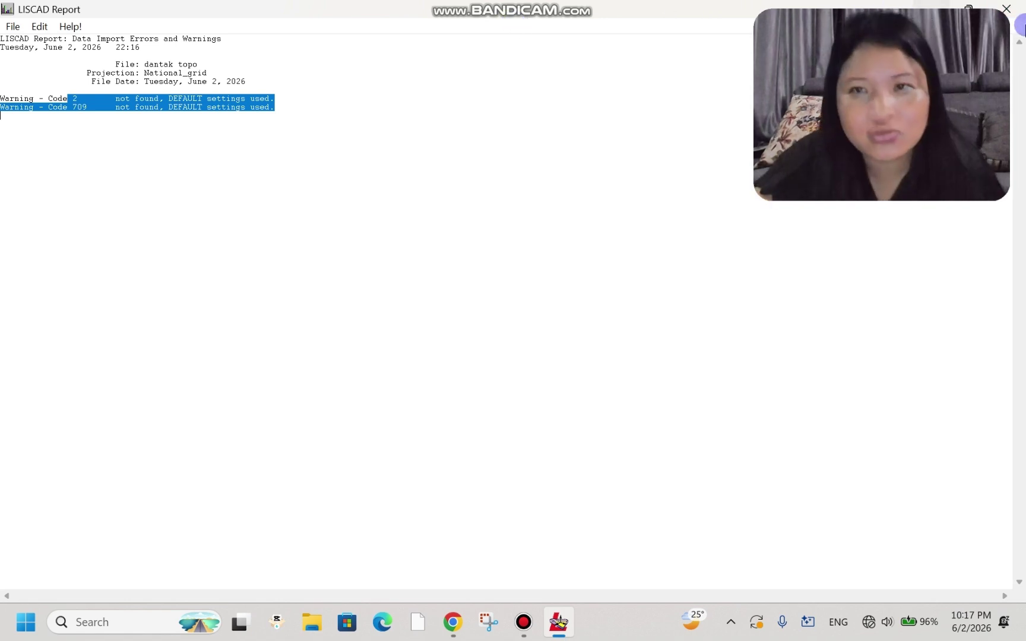
left_click(1006, 9)
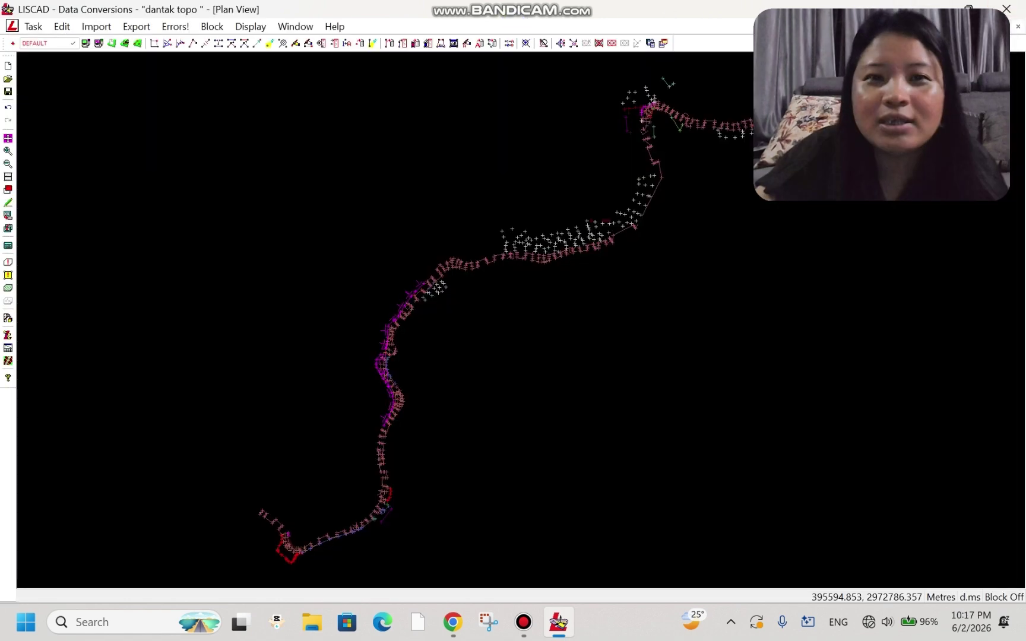
Step: Examine the imported survey points and road lines along the middle and northern stretch of the plan
left_click(9, 138)
scroll(536, 243, "up", 5)
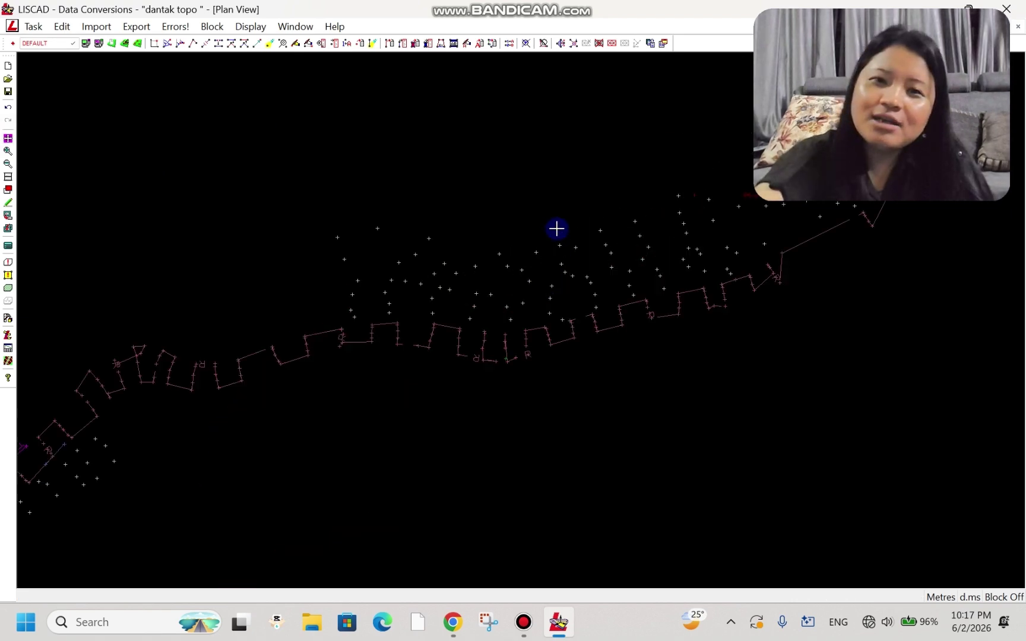
middle_click_drag(526, 295, 420, 320)
middle_click_drag(581, 223, 476, 393)
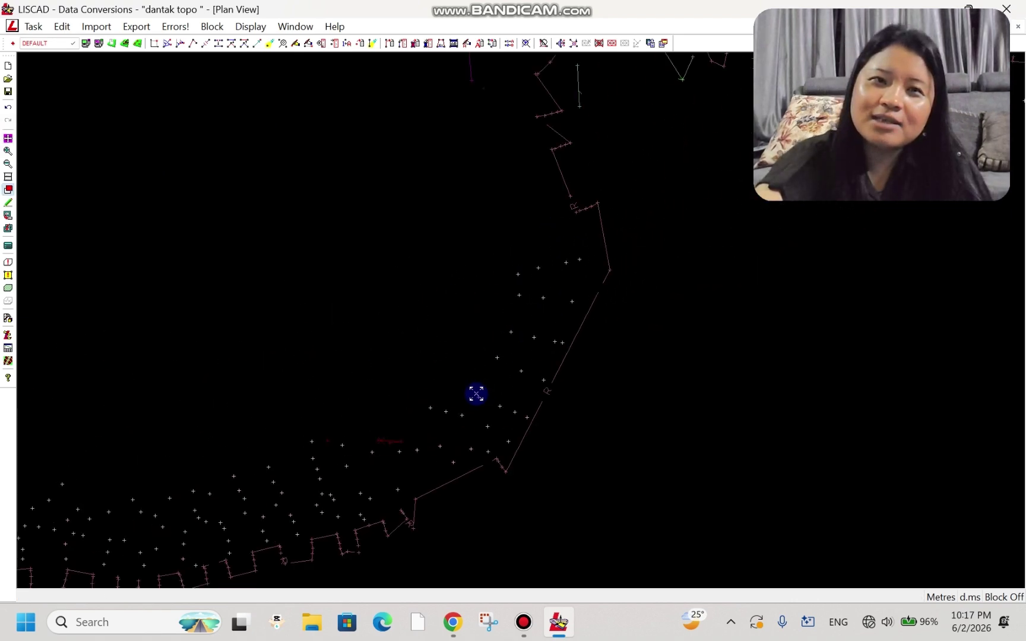
scroll(630, 222, "down", 1)
middle_click_drag(684, 189, 625, 262)
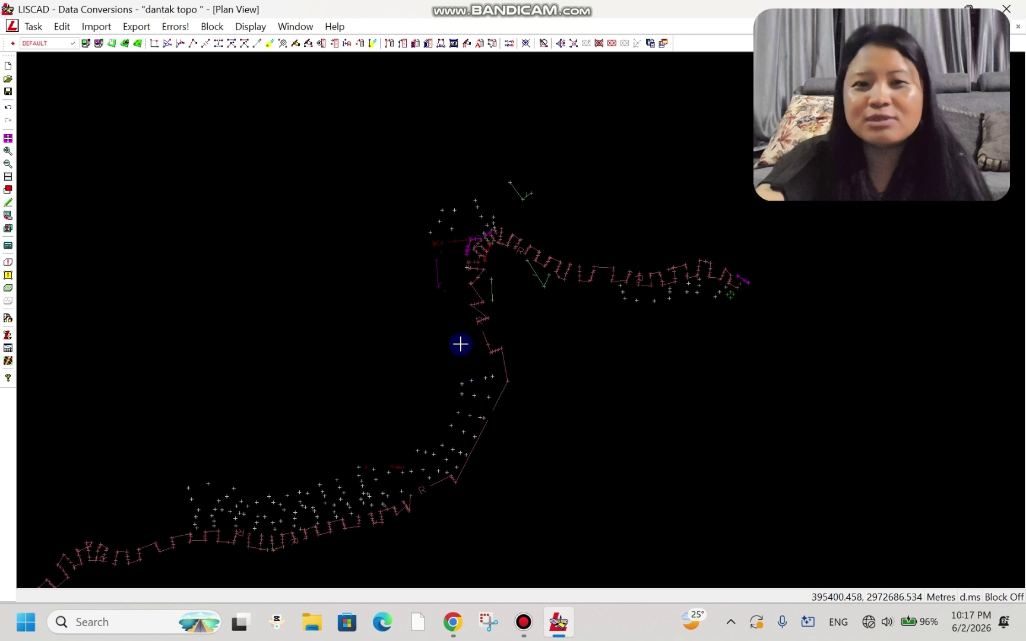
scroll(460, 343, "down", 1)
middle_click_drag(435, 419, 470, 338)
Step: Fit the whole survey in view and inspect the road from its southern end up to the central cluster of points
left_click(9, 138)
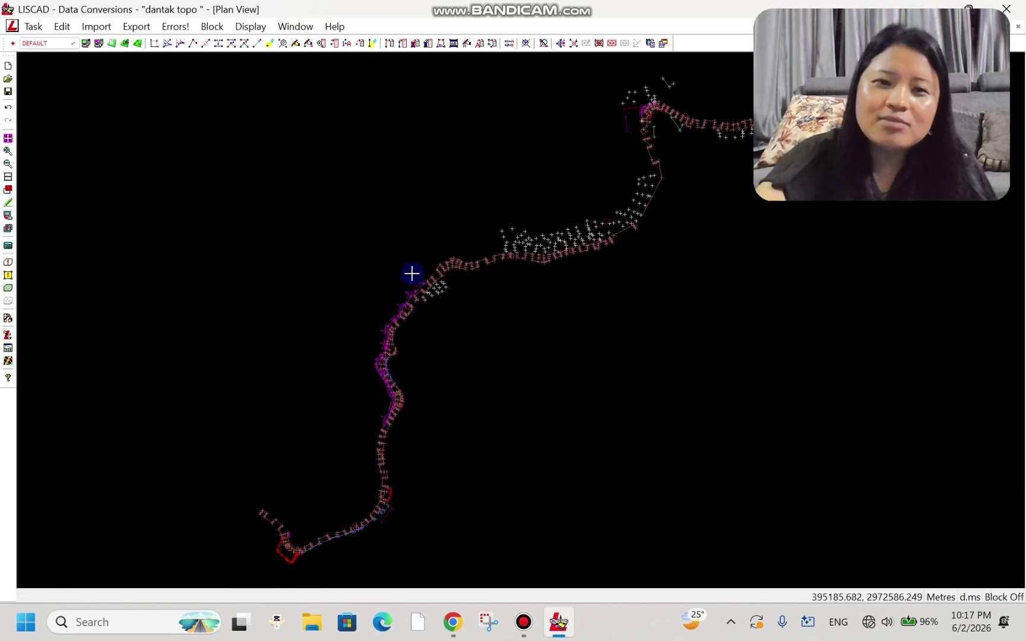
scroll(498, 263, "down", 1)
scroll(493, 255, "up", 1)
middle_click_drag(422, 481, 490, 318)
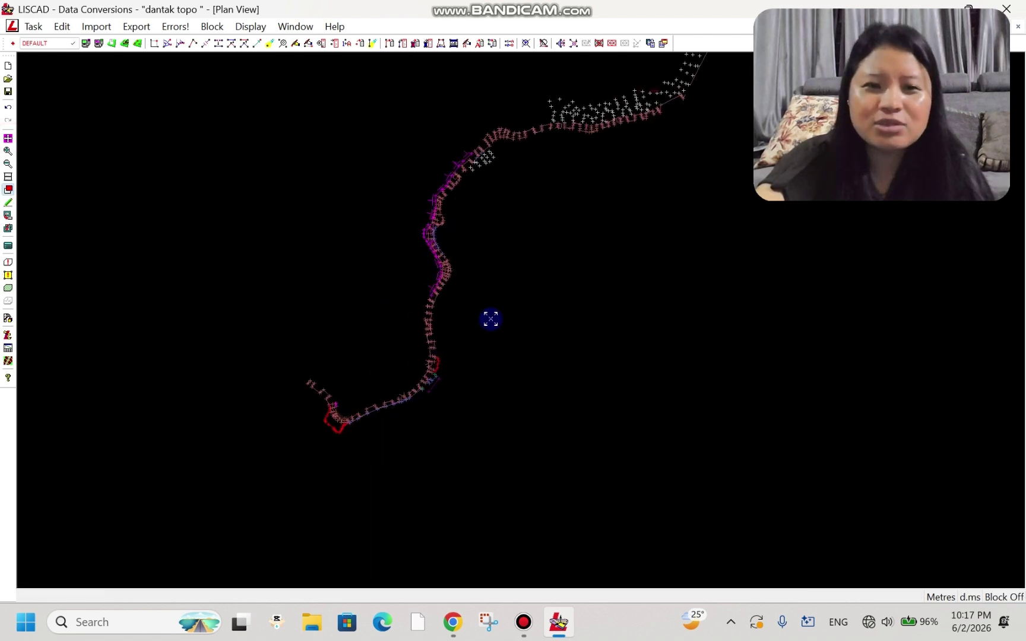
scroll(490, 318, "up", 3)
scroll(346, 278, "up", 1)
scroll(345, 268, "down", 1)
scroll(469, 365, "up", 1)
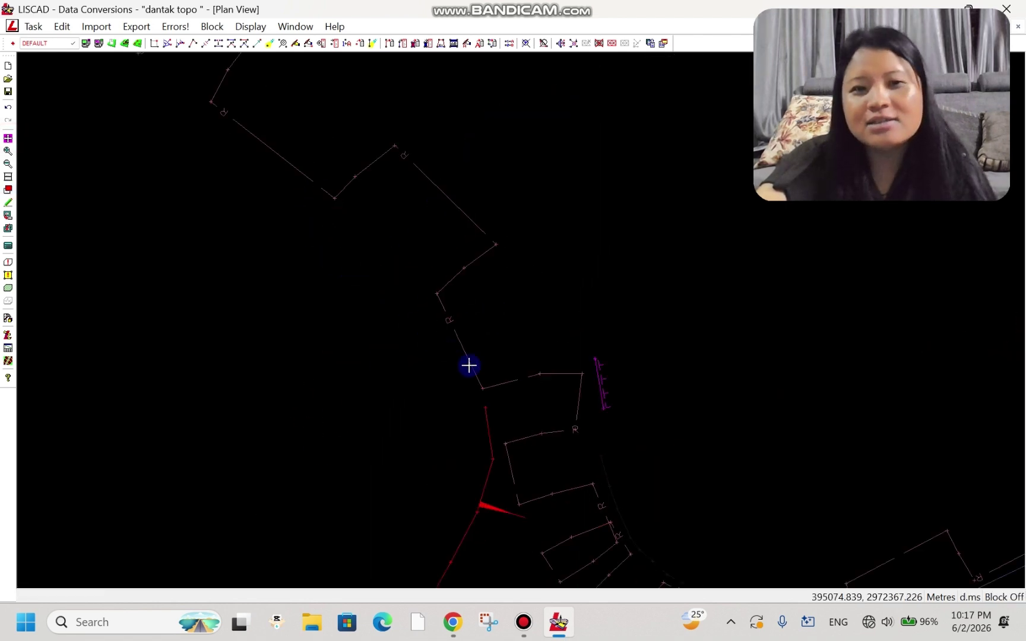
scroll(525, 349, "down", 1)
middle_click_drag(598, 421, 297, 303)
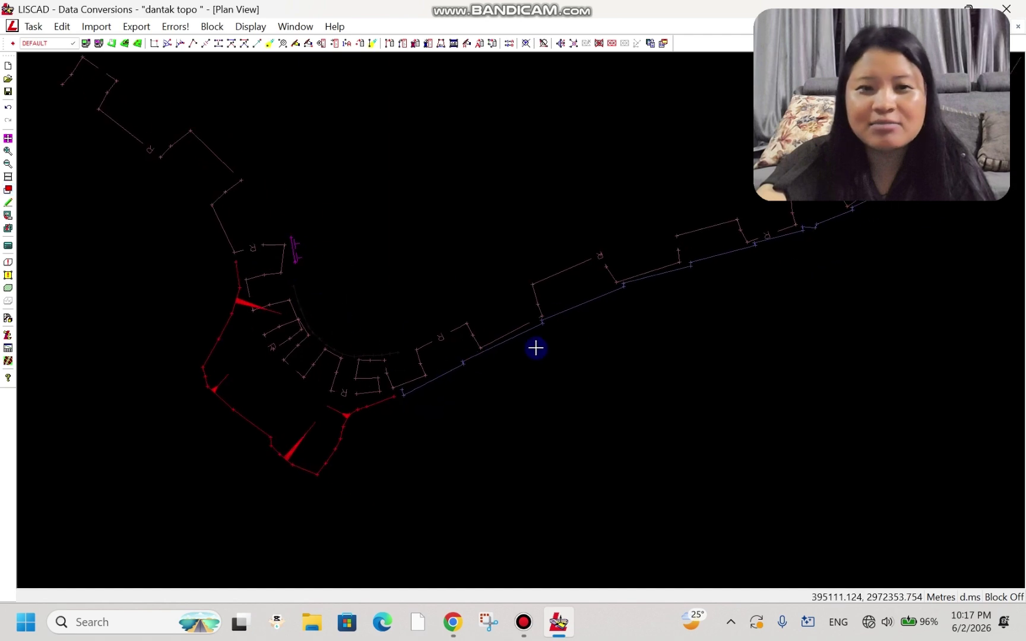
middle_click_drag(536, 348, 331, 423)
scroll(331, 424, "up", 1)
scroll(332, 423, "down", 1)
middle_click_drag(360, 358, 602, 215)
scroll(639, 153, "down", 1)
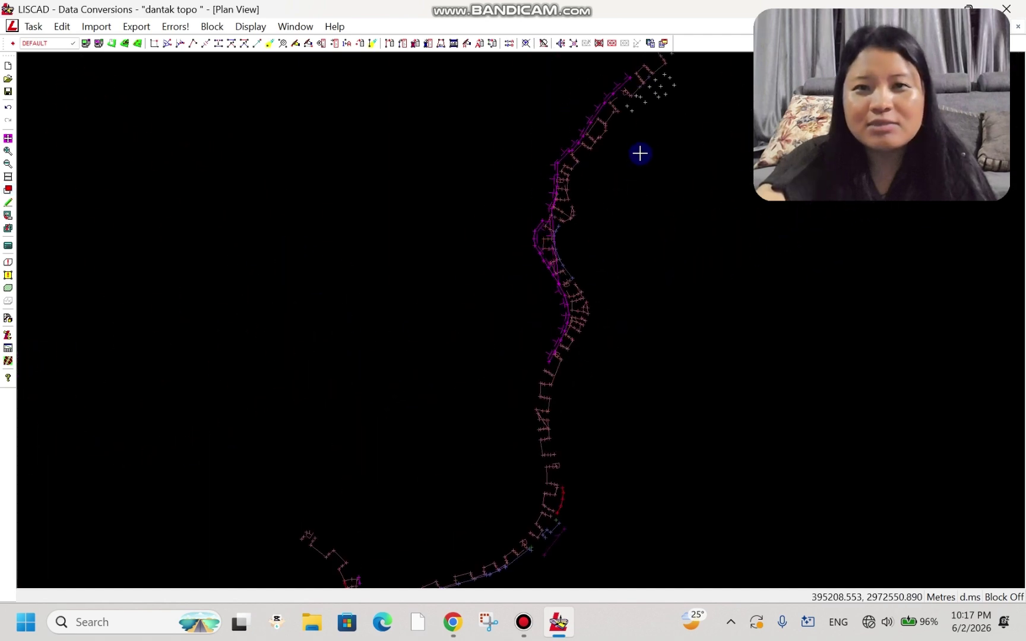
scroll(727, 239, "up", 1)
middle_click_drag(727, 239, 552, 251)
scroll(557, 291, "up", 1)
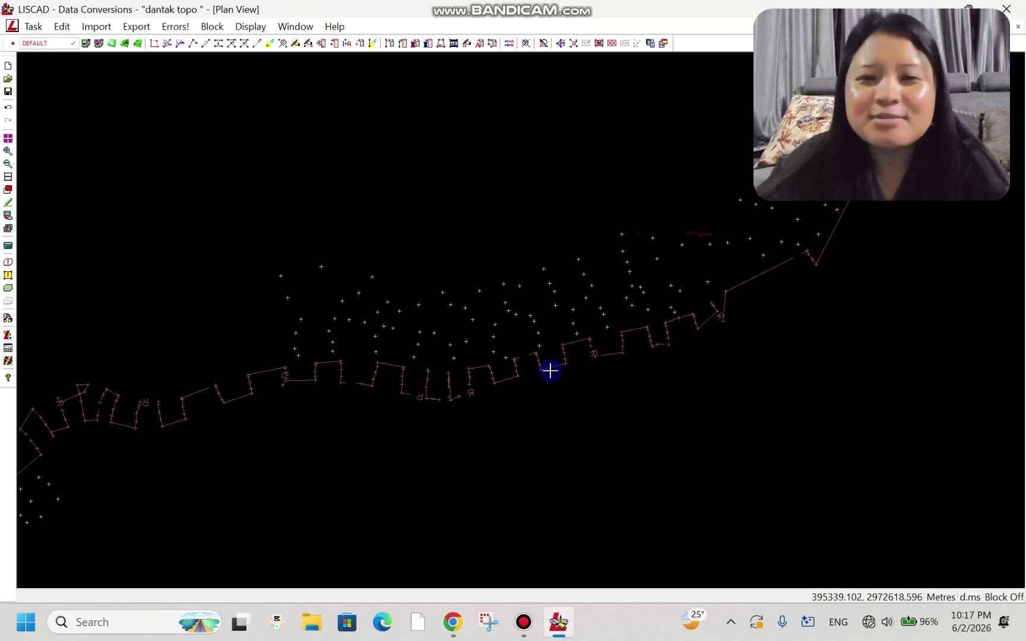
Step: Examine the survey points and road lines around the central cluster and the road stretches on either side of it
scroll(552, 363, "up", 1)
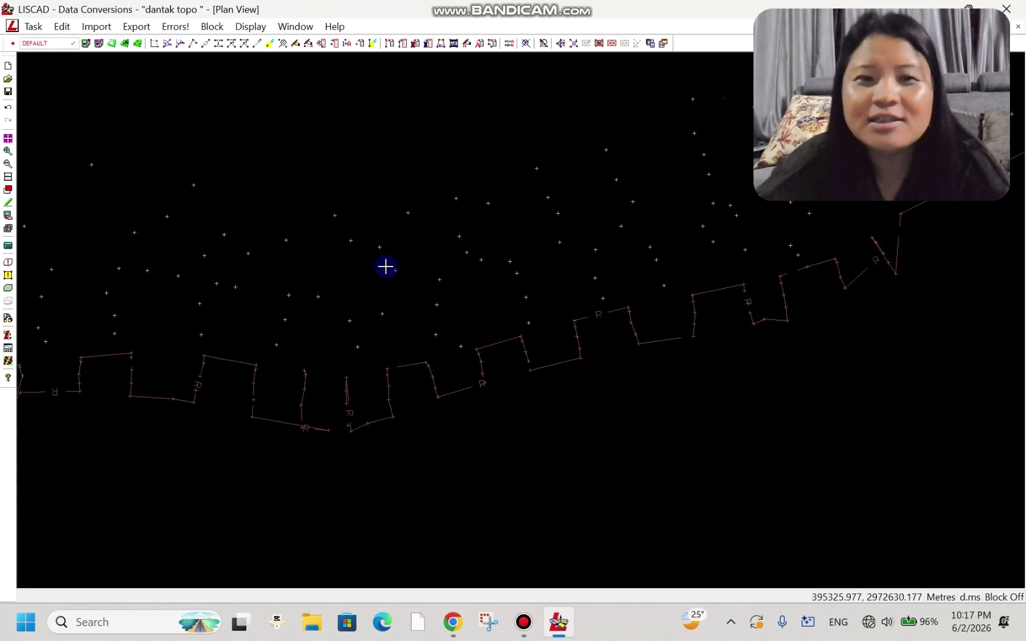
key("Left")
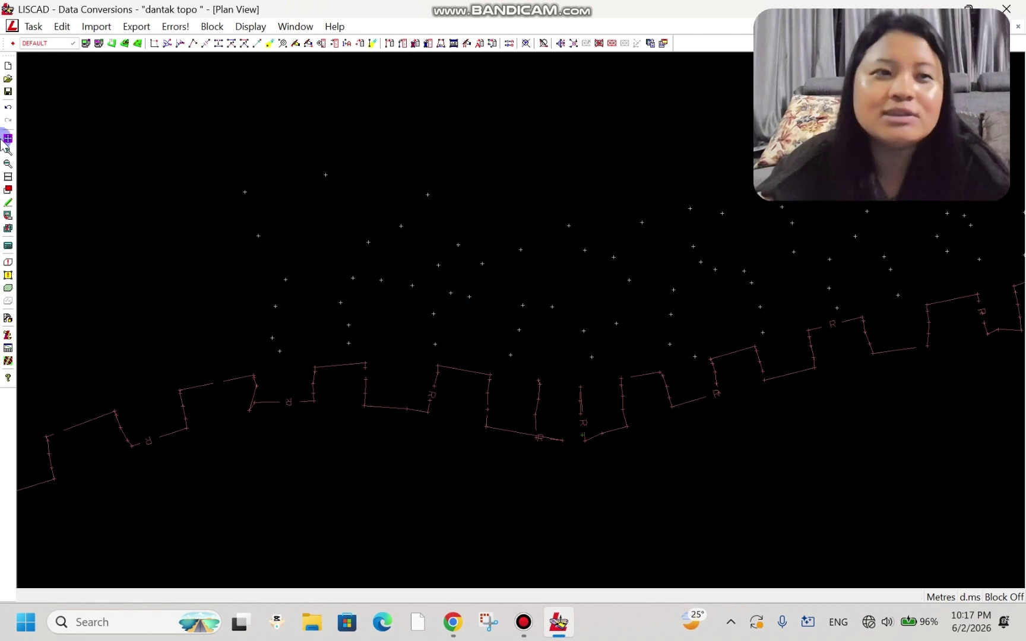
scroll(454, 307, "down", 2)
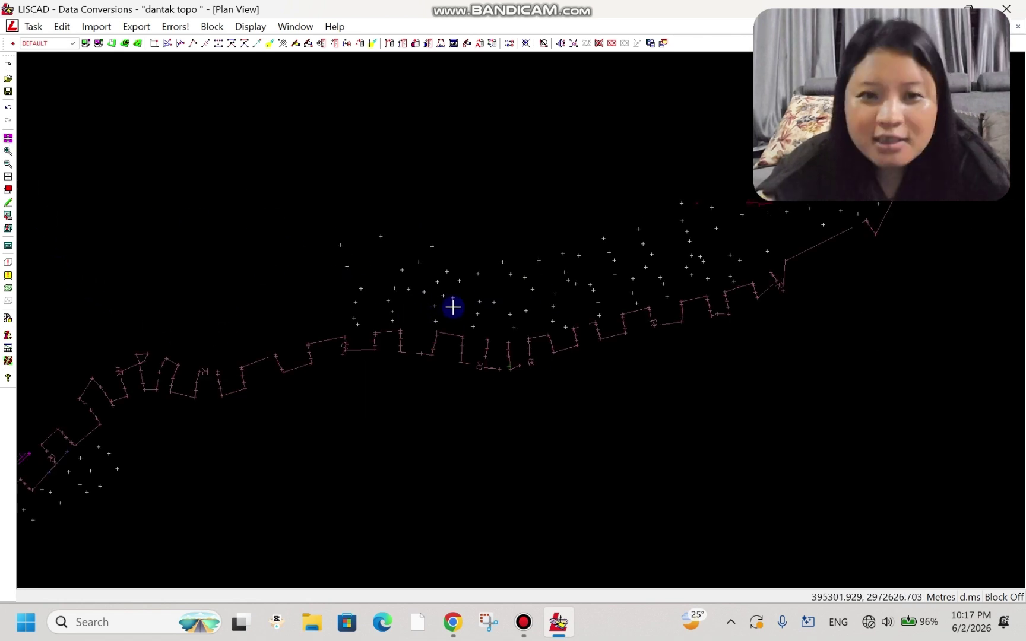
scroll(384, 303, "down", 2)
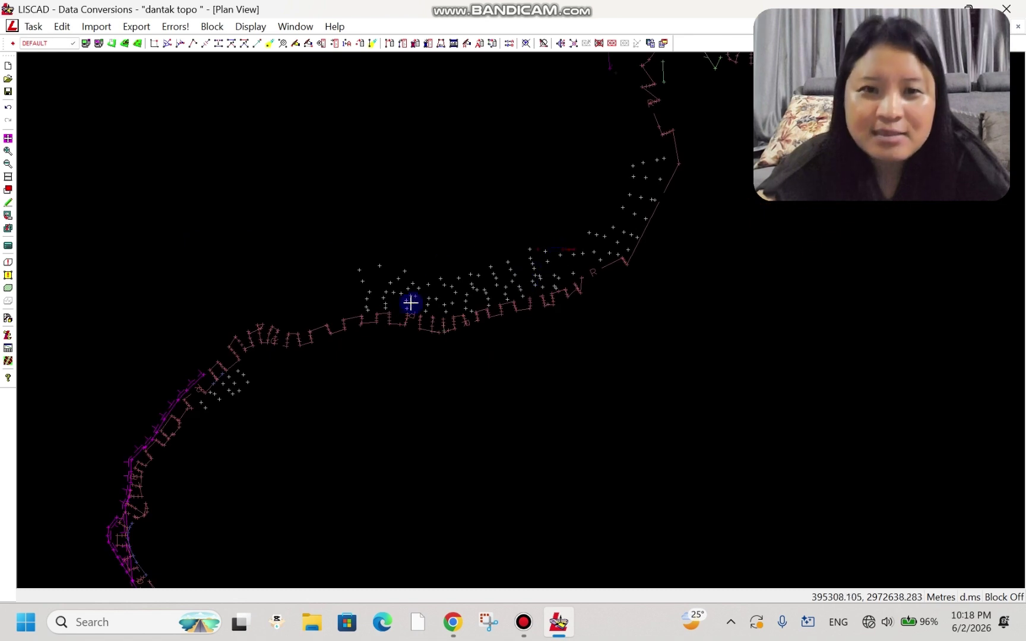
scroll(462, 305, "up", 4)
scroll(690, 288, "down", 3)
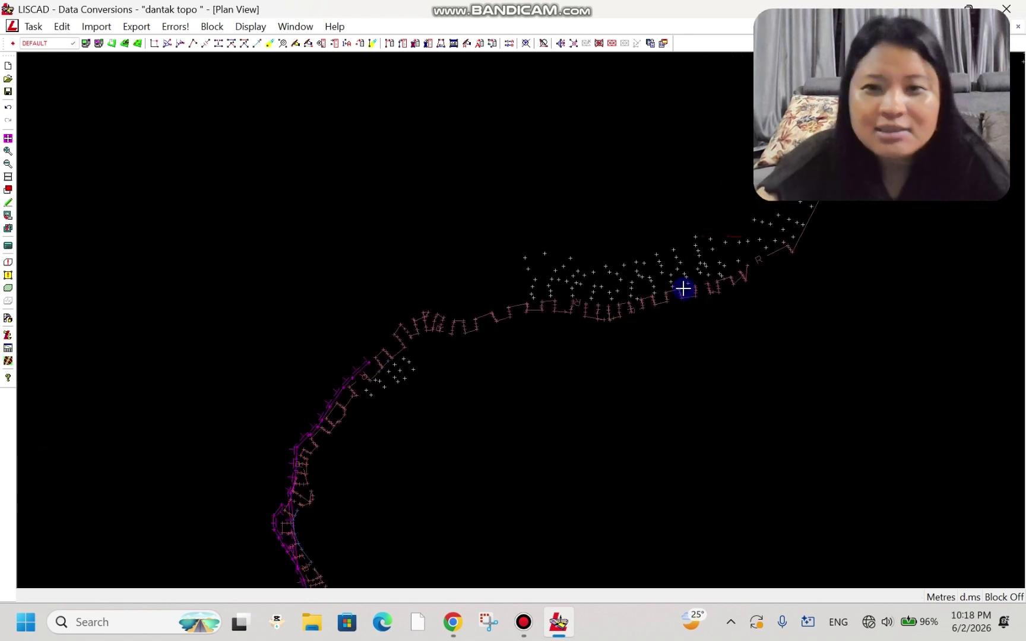
scroll(653, 282, "up", 3)
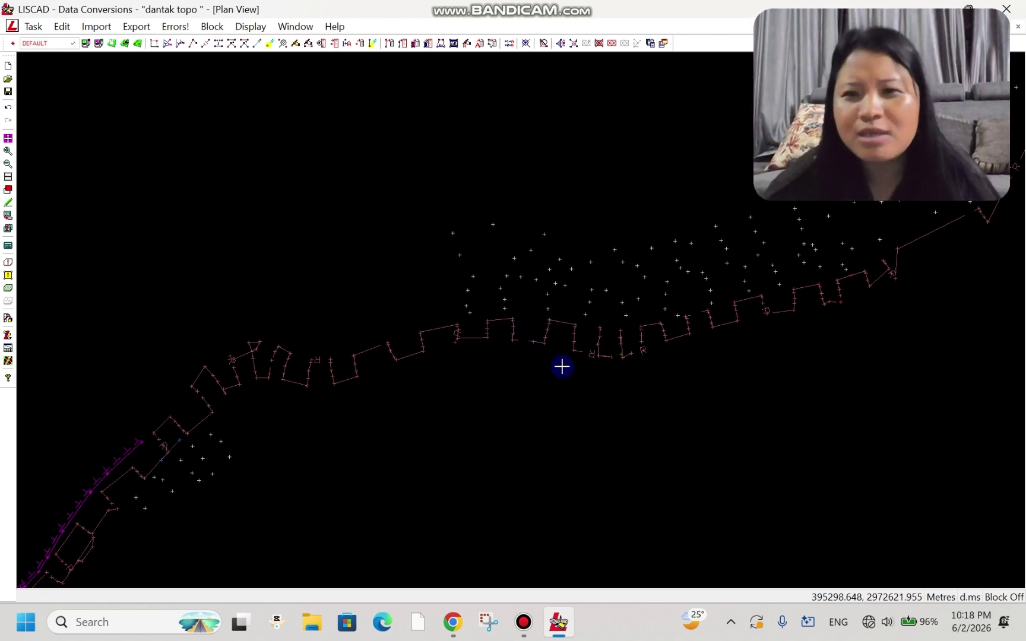
scroll(438, 362, "up", 2)
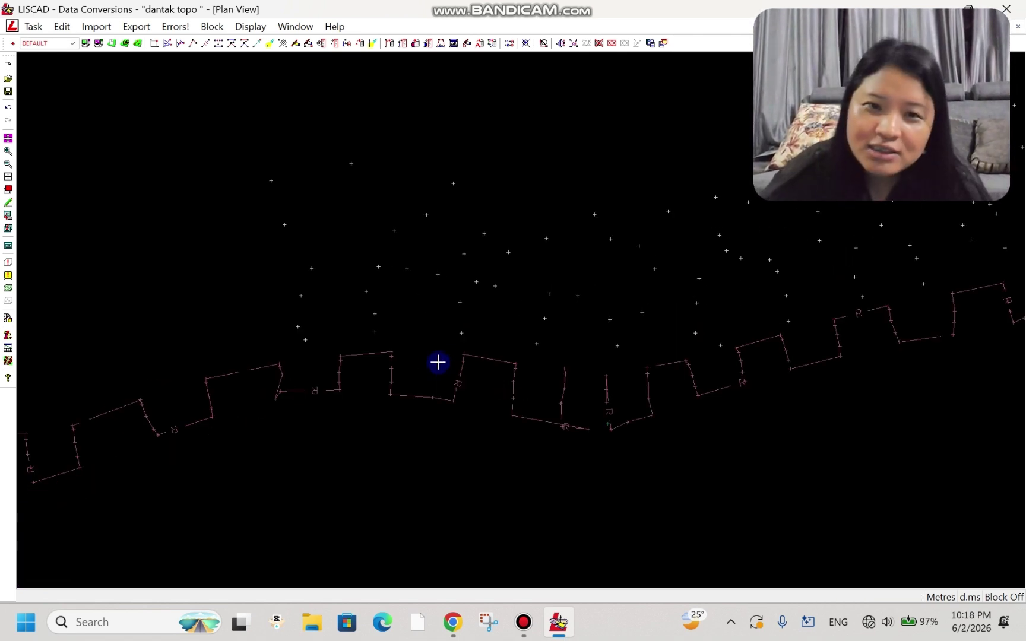
scroll(625, 264, "up", 2)
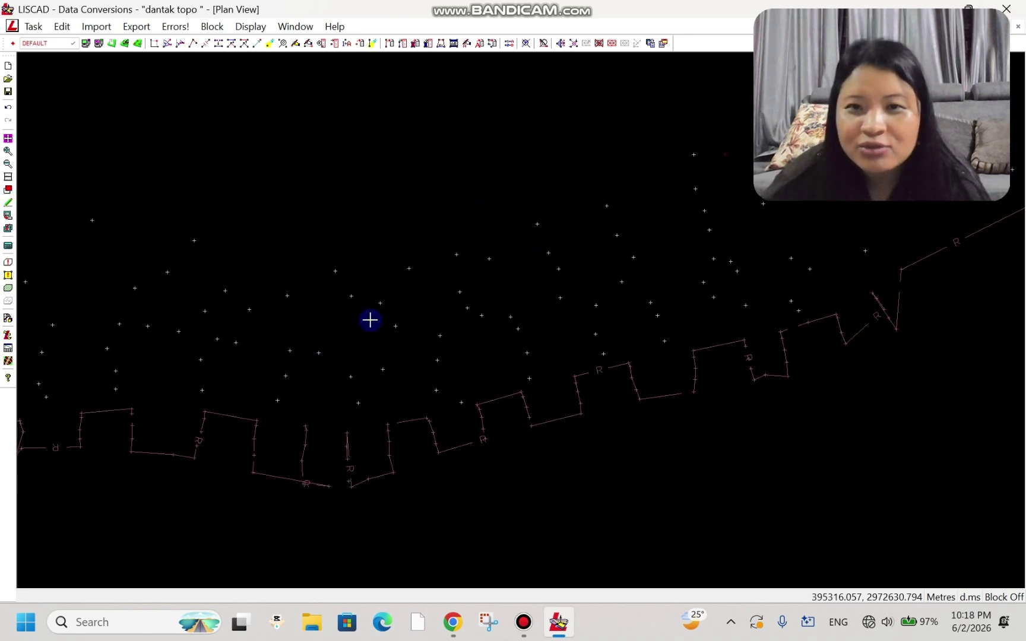
scroll(563, 232, "down", 2)
scroll(375, 222, "up", 2)
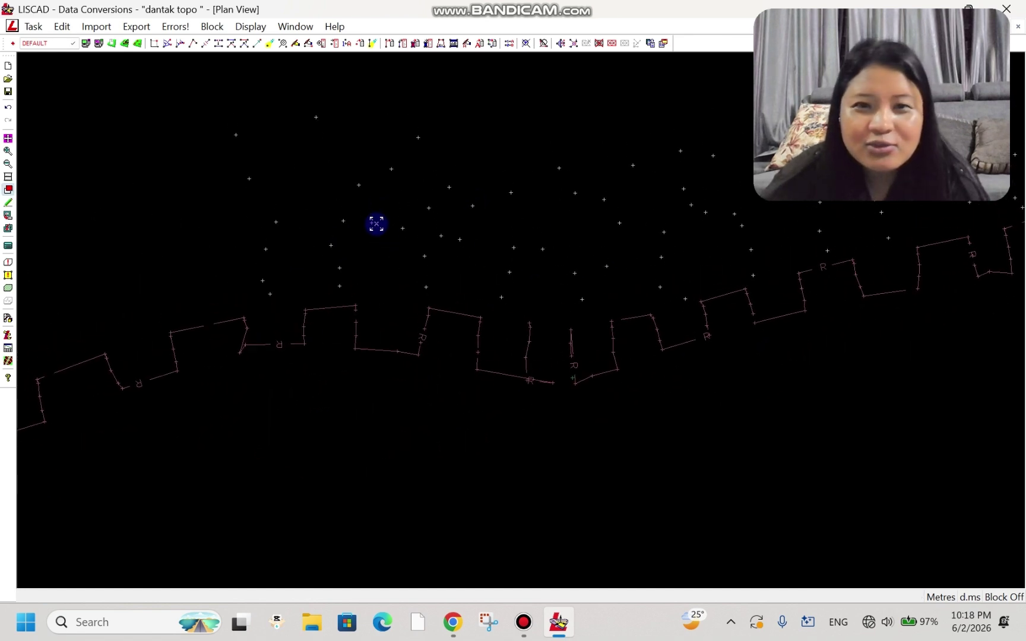
scroll(404, 217, "down", 2)
scroll(742, 236, "up", 2)
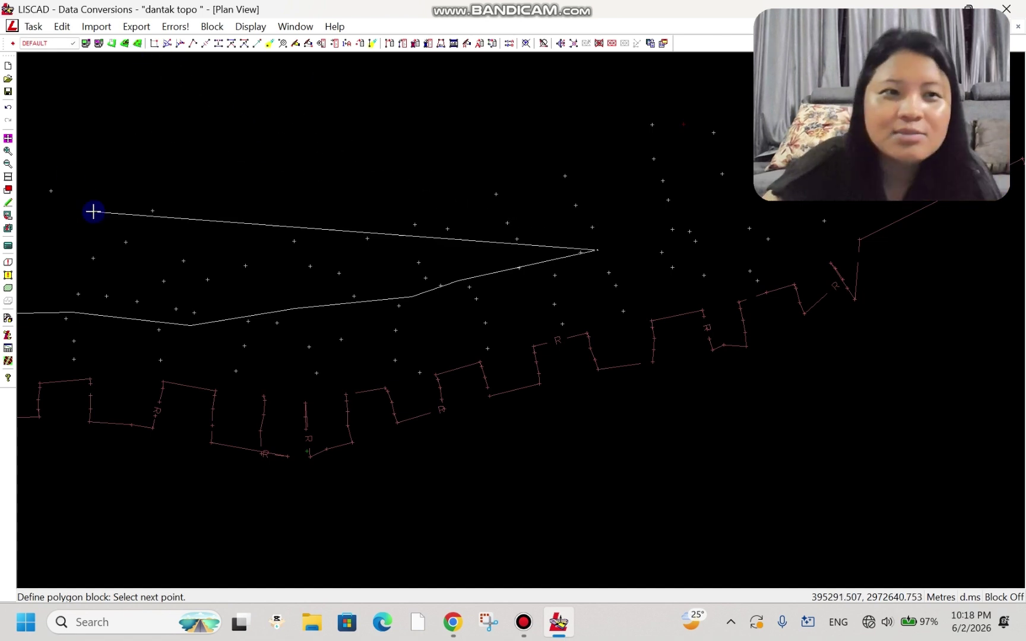
left_click(8, 202)
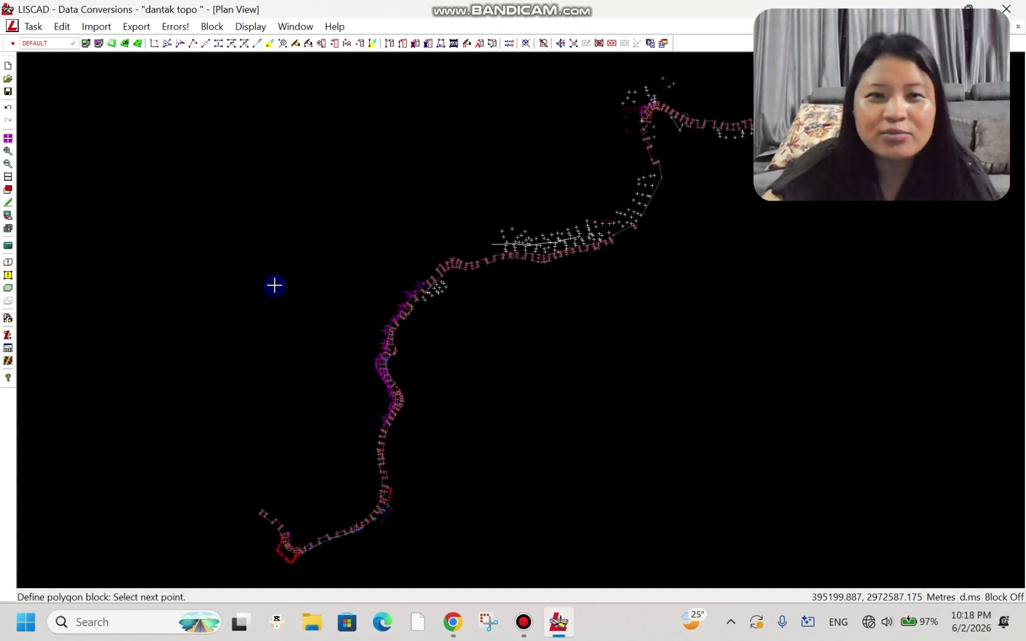
Step: Start defining a free-form block with the Inside region and Enclosed condition, including coincident points
left_click(212, 26)
mouse_move(237, 27)
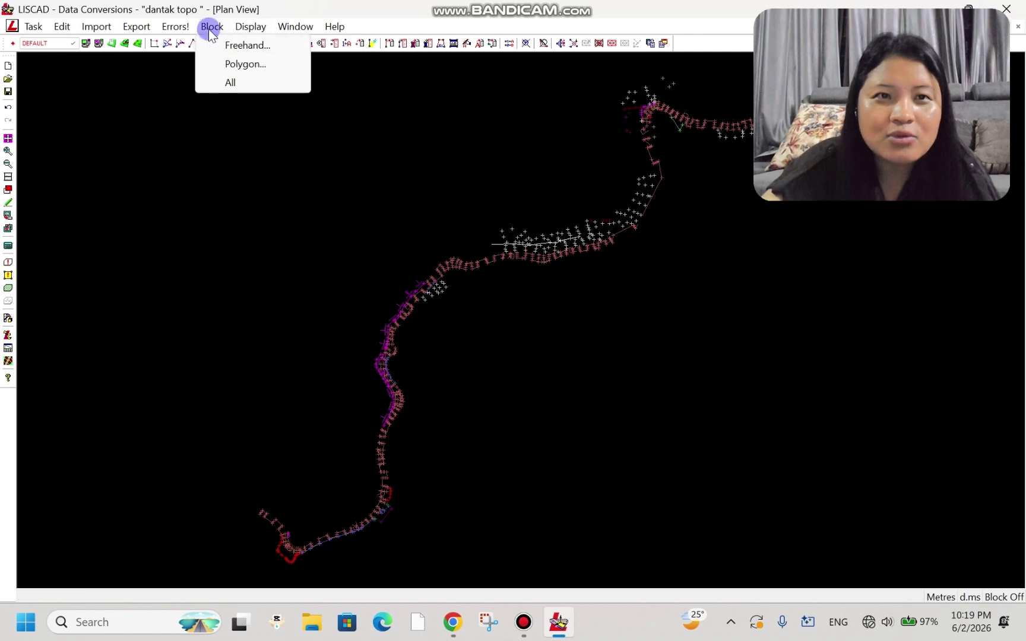
left_click(231, 44)
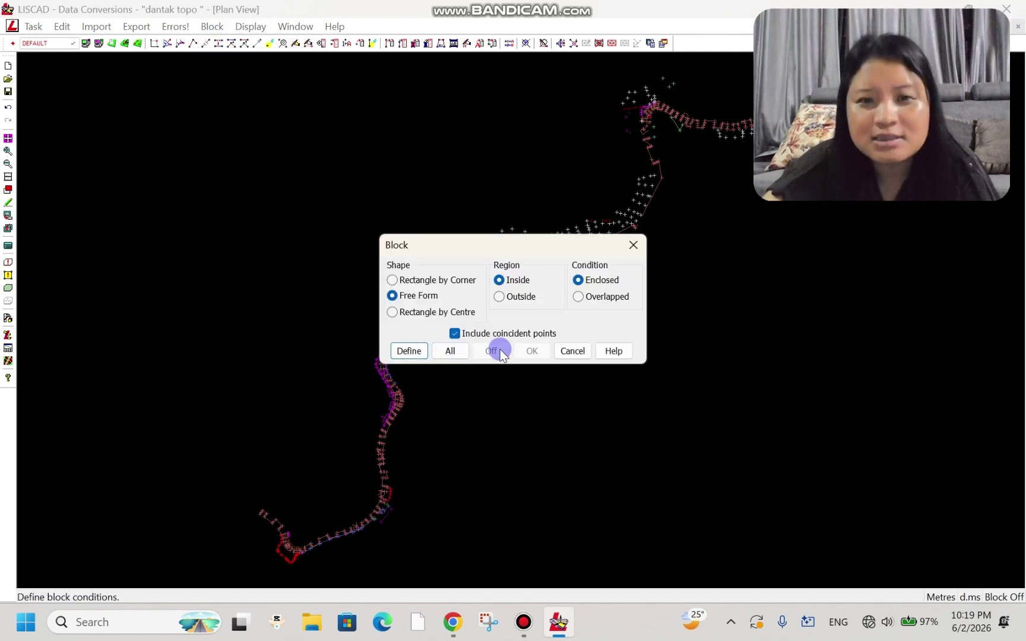
left_click(409, 351)
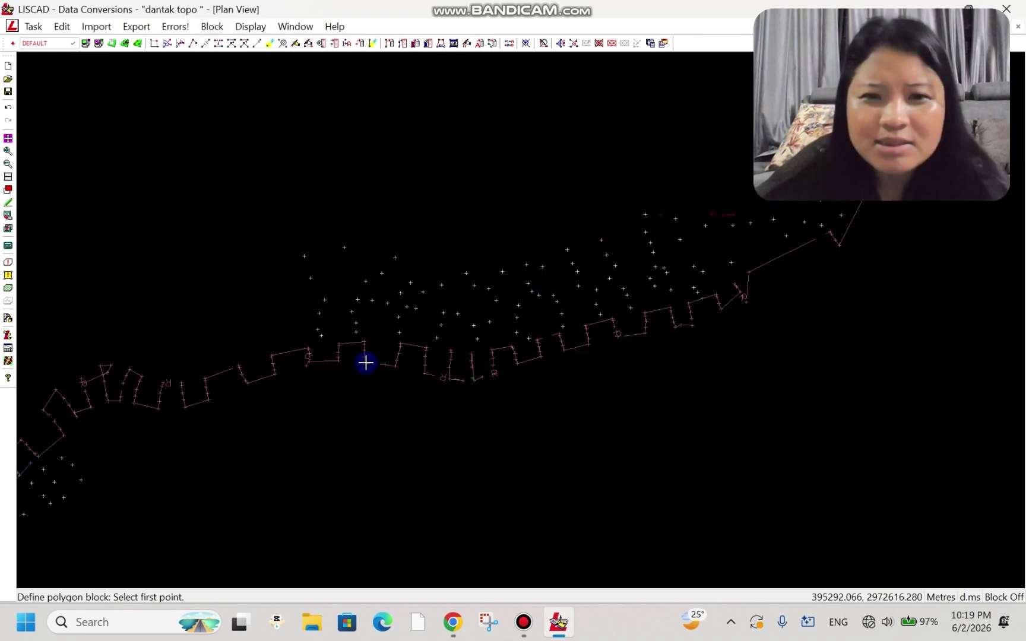
Step: Inspect the central point cluster, the northern road bend and the western curve of the road while the block's first point is pending
scroll(402, 321, "up", 2)
scroll(418, 311, "down", 2)
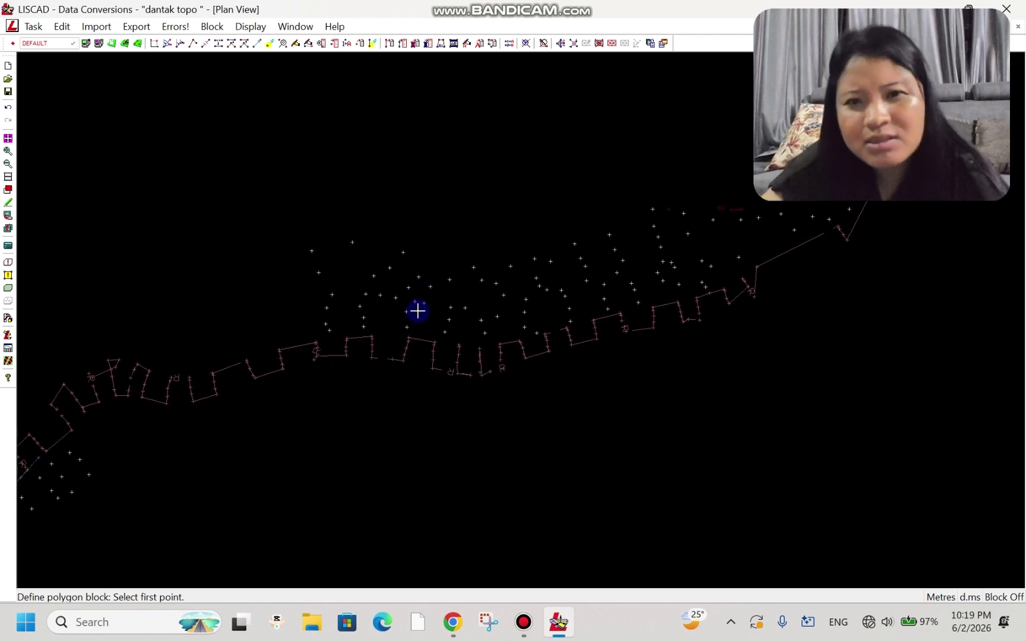
middle_click_drag(633, 278, 572, 338)
scroll(541, 190, "down", 3)
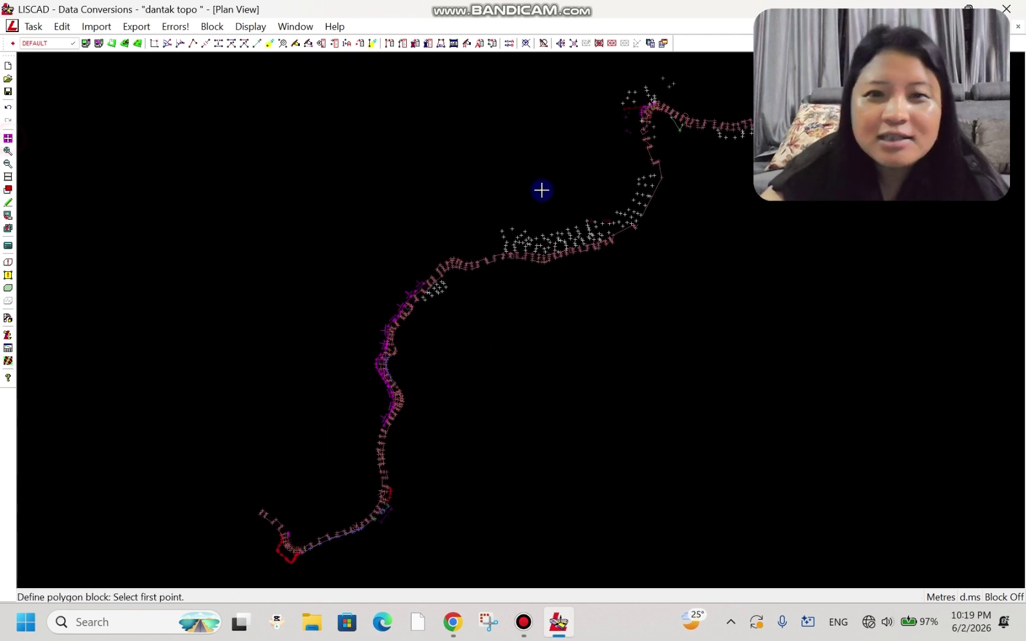
middle_click_drag(664, 285, 580, 356)
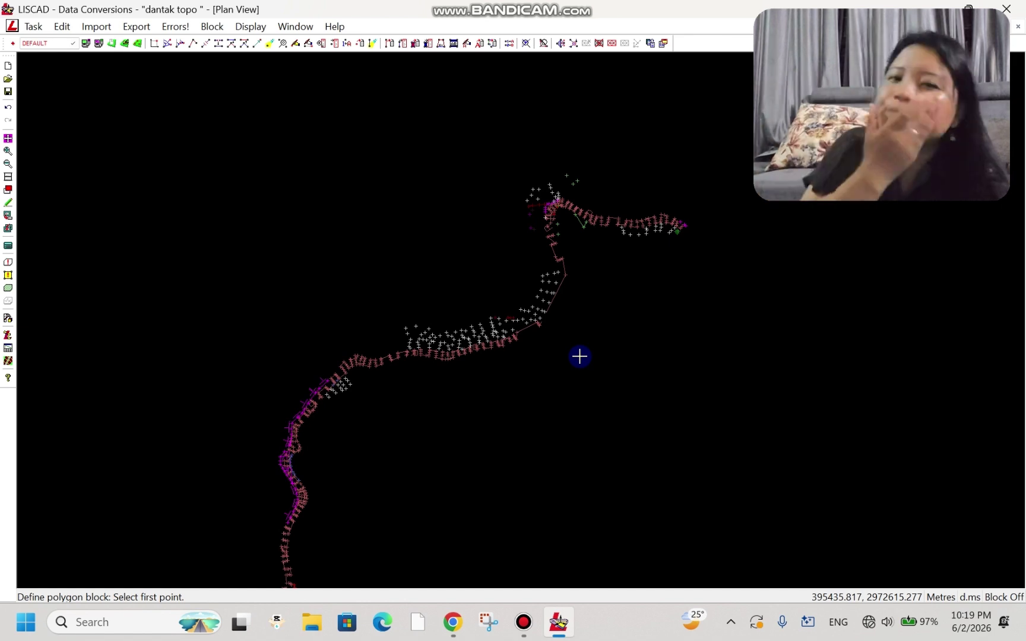
scroll(563, 171, "up", 2)
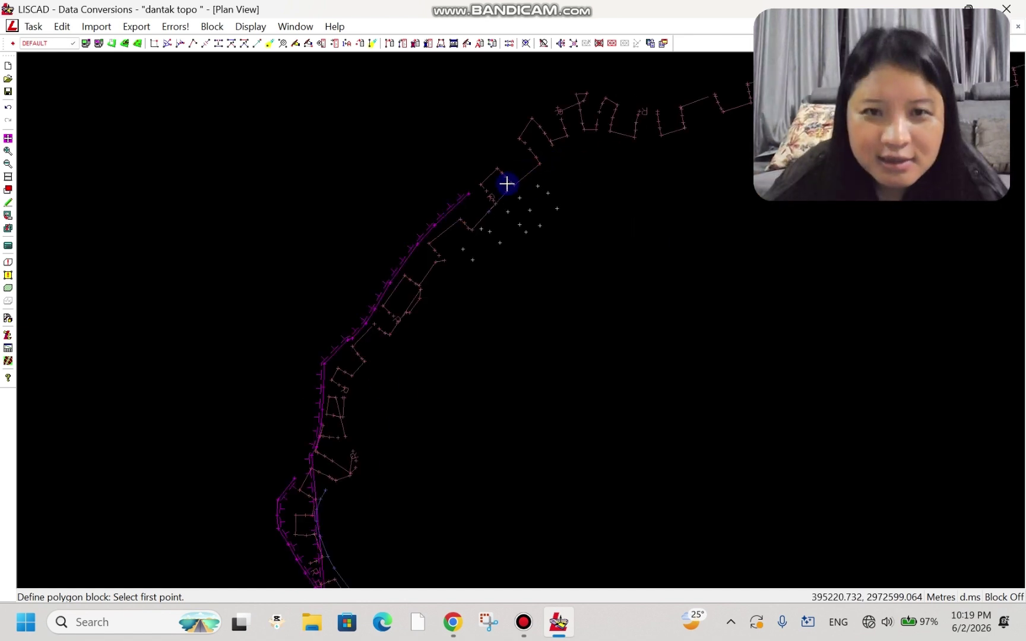
scroll(483, 273, "down", 3)
middle_click_drag(484, 273, 527, 309)
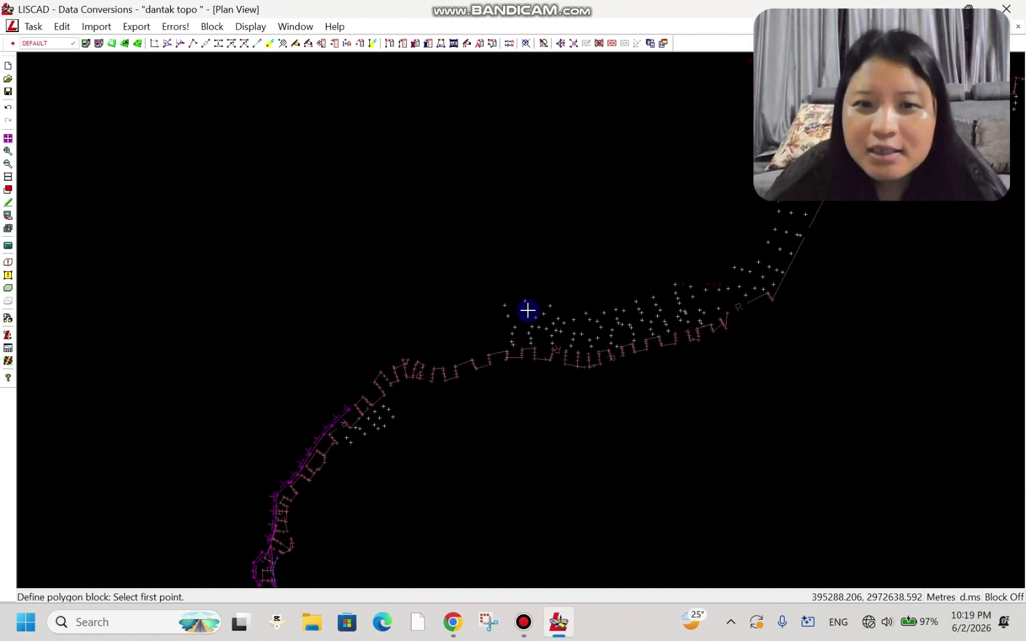
scroll(537, 318, "up", 2)
scroll(423, 458, "down", 2)
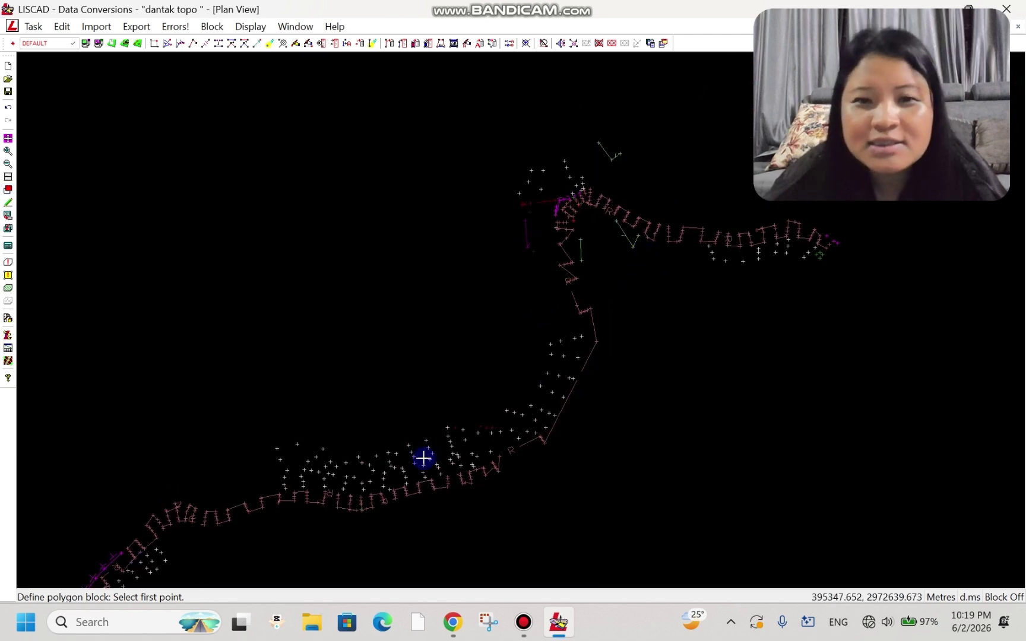
scroll(438, 468, "up", 2)
middle_click_drag(438, 467, 488, 360)
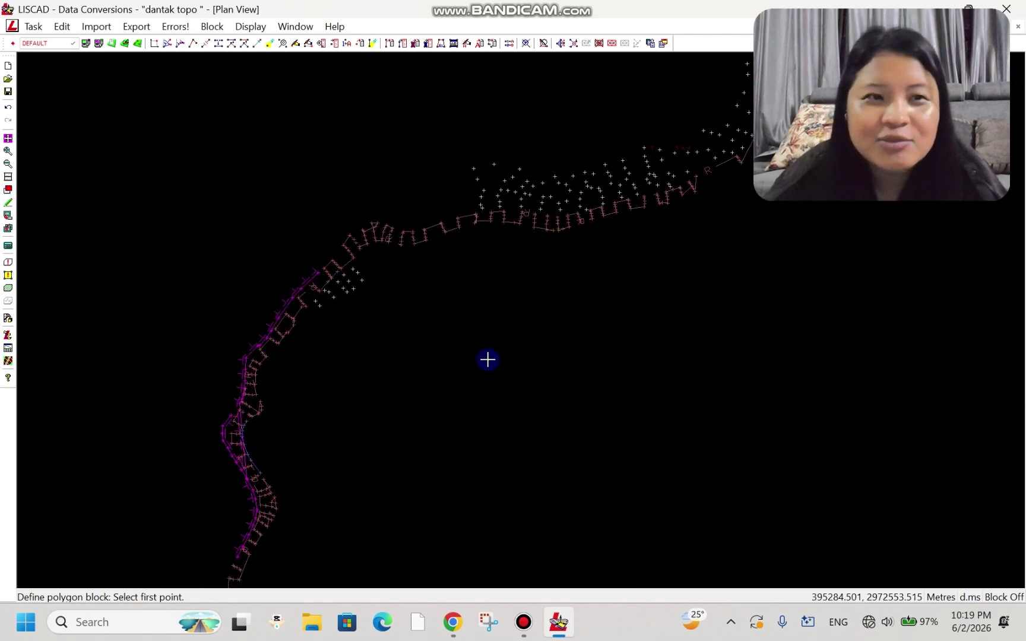
Step: Inspect the southern end of the road and fit the whole survey in view
left_click(9, 139)
scroll(502, 460, "up", 3)
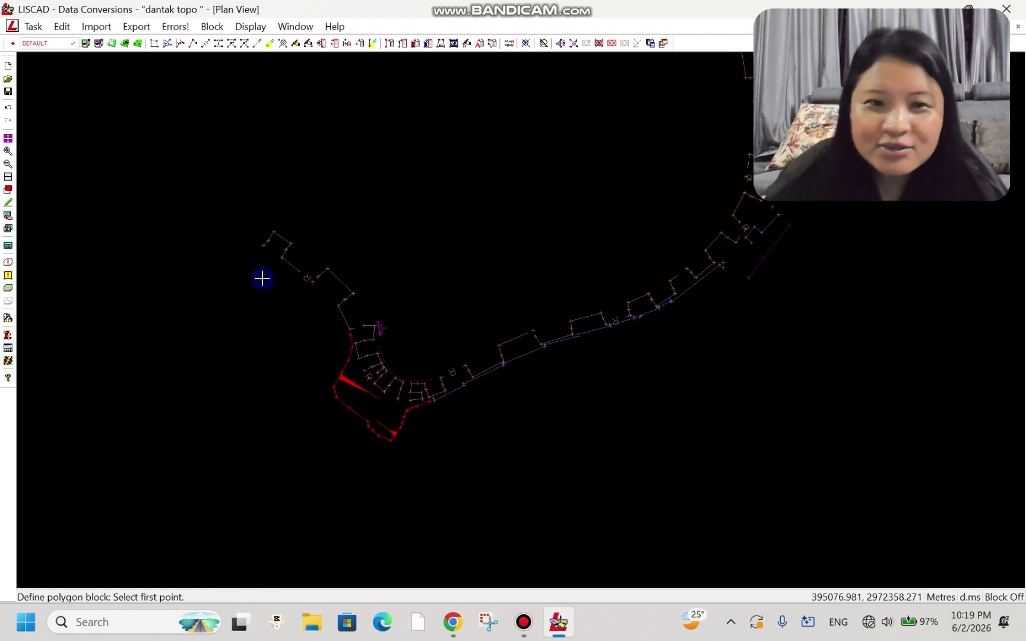
left_click(8, 139)
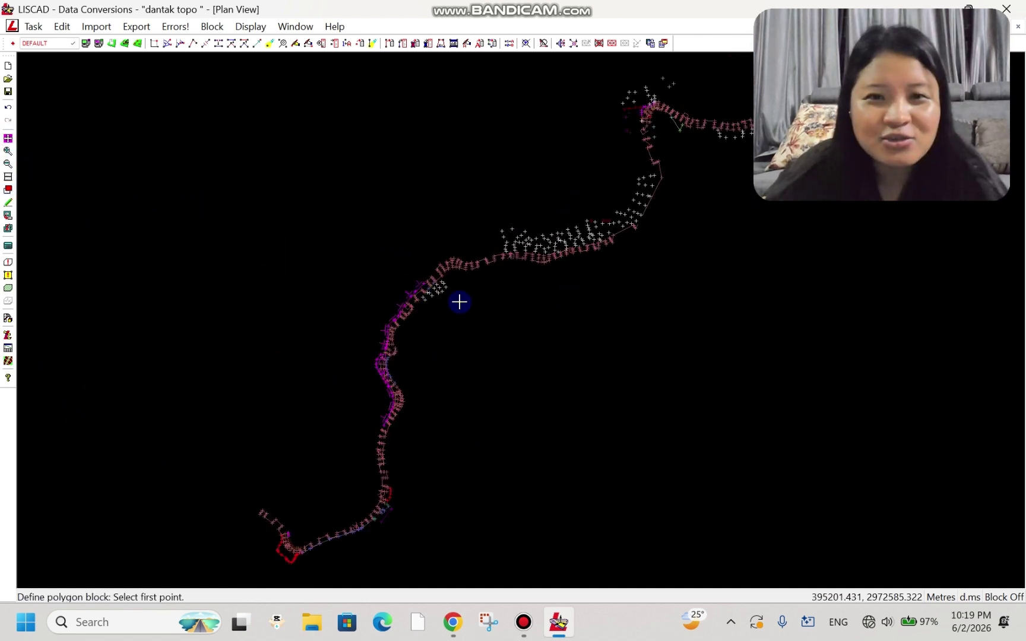